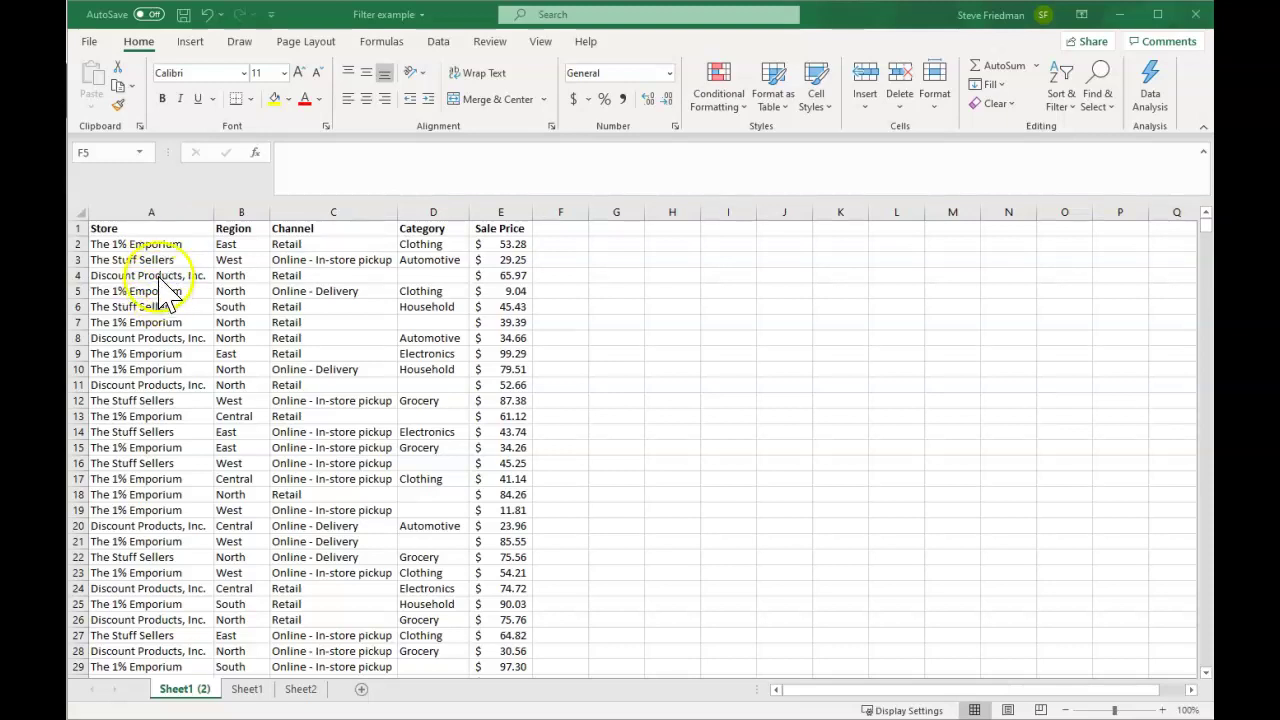
Look over store names in column A, such as Discount Products, Inc. and The 1% Emporium
left_click(95, 262)
left_click(110, 278)
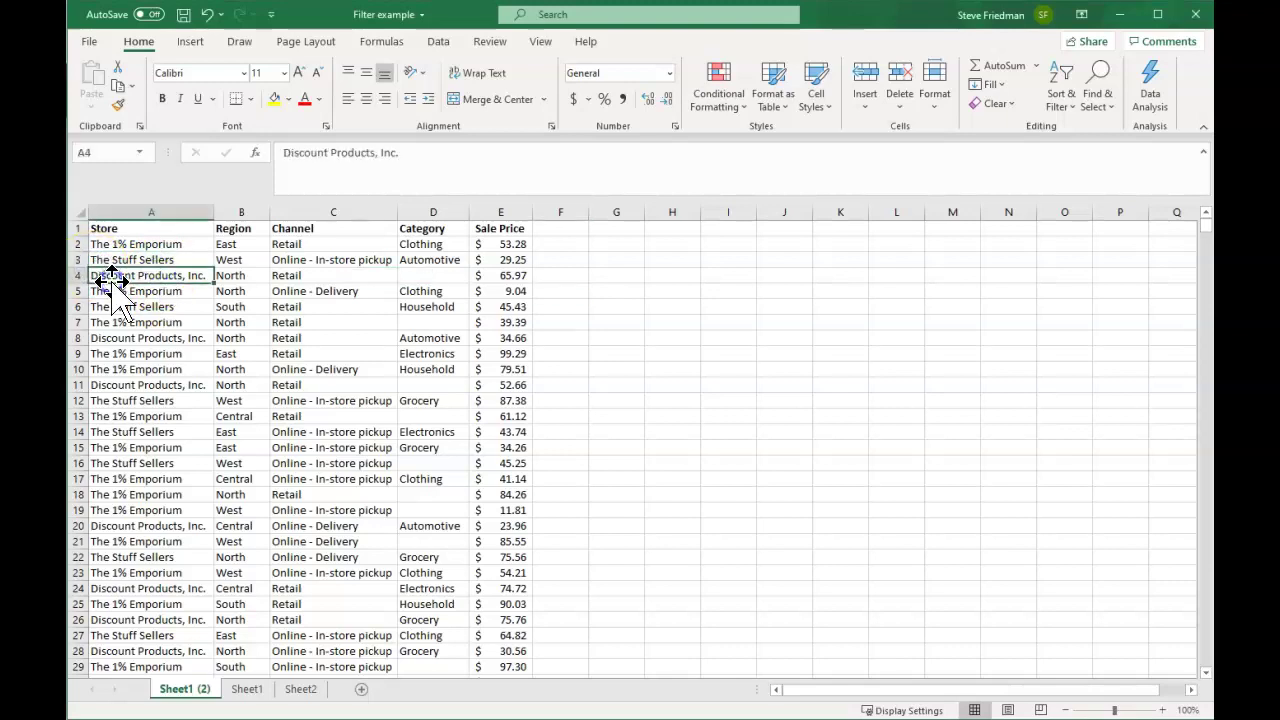
left_click(130, 260)
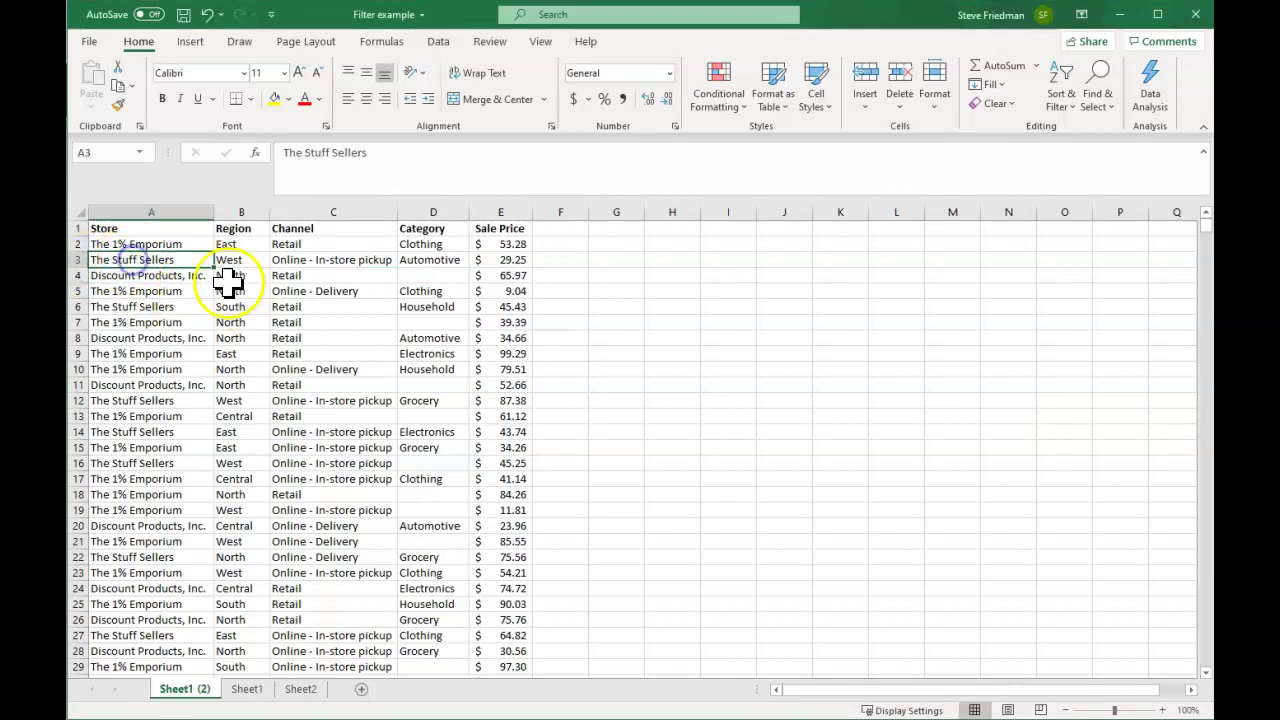
left_click(147, 260)
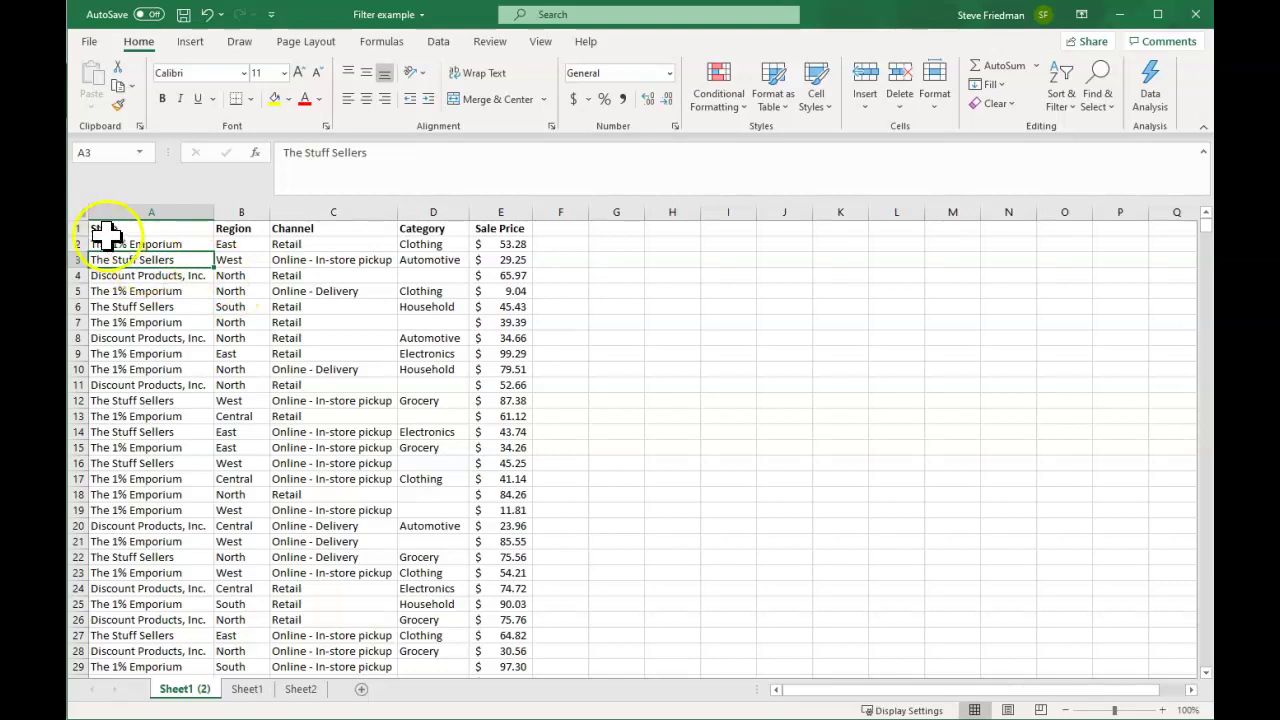
left_click(106, 244)
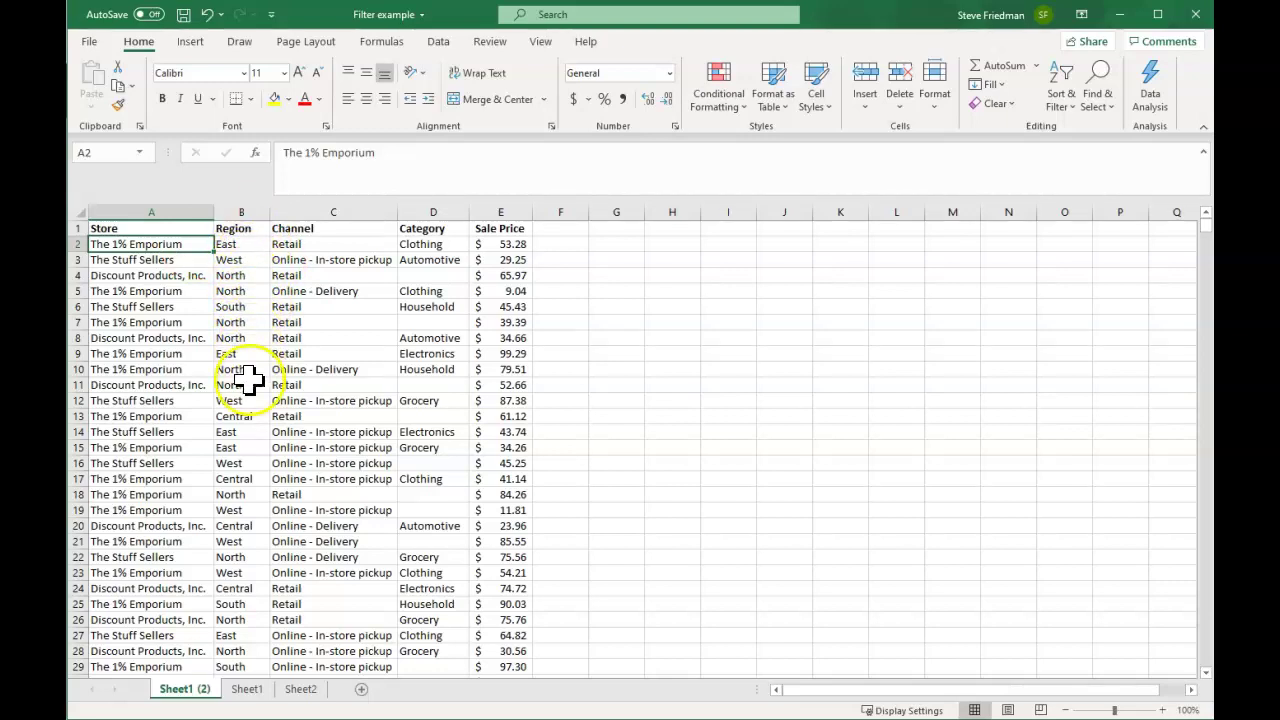
Review the Channel values (Retail, In-store pickup, Delivery) and Category entries like Automotive
left_click(299, 244)
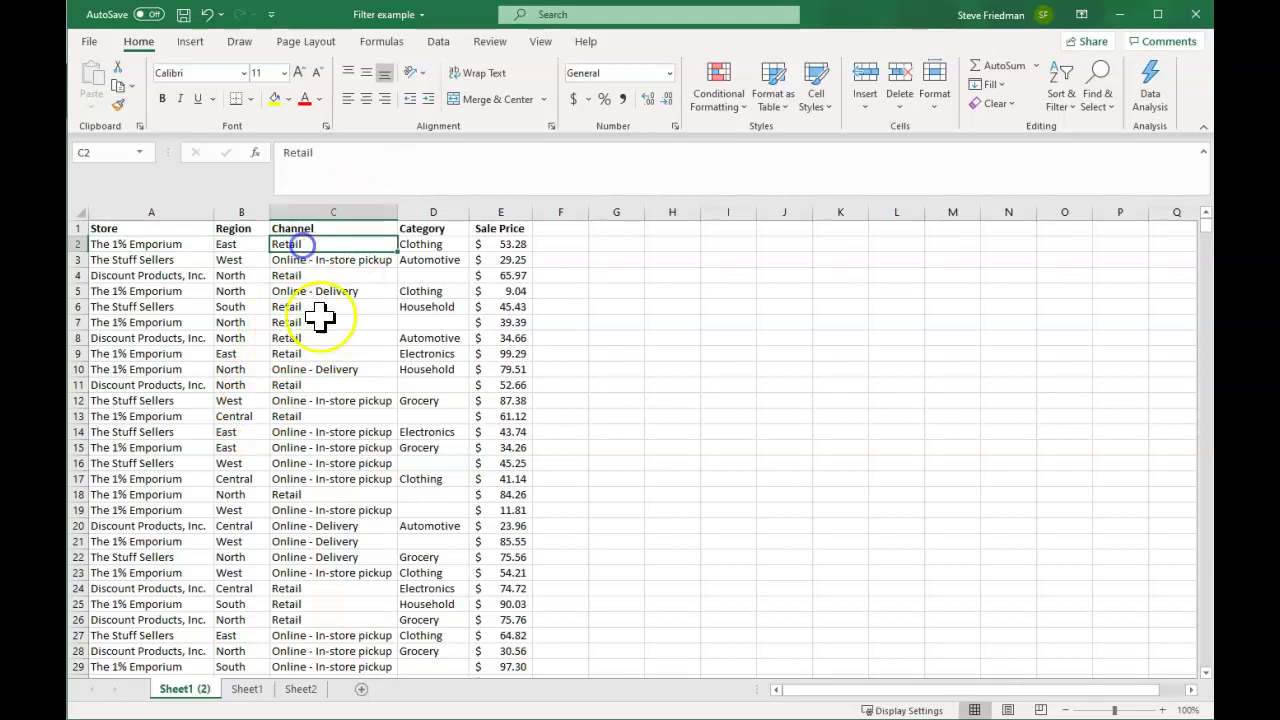
left_click(338, 258)
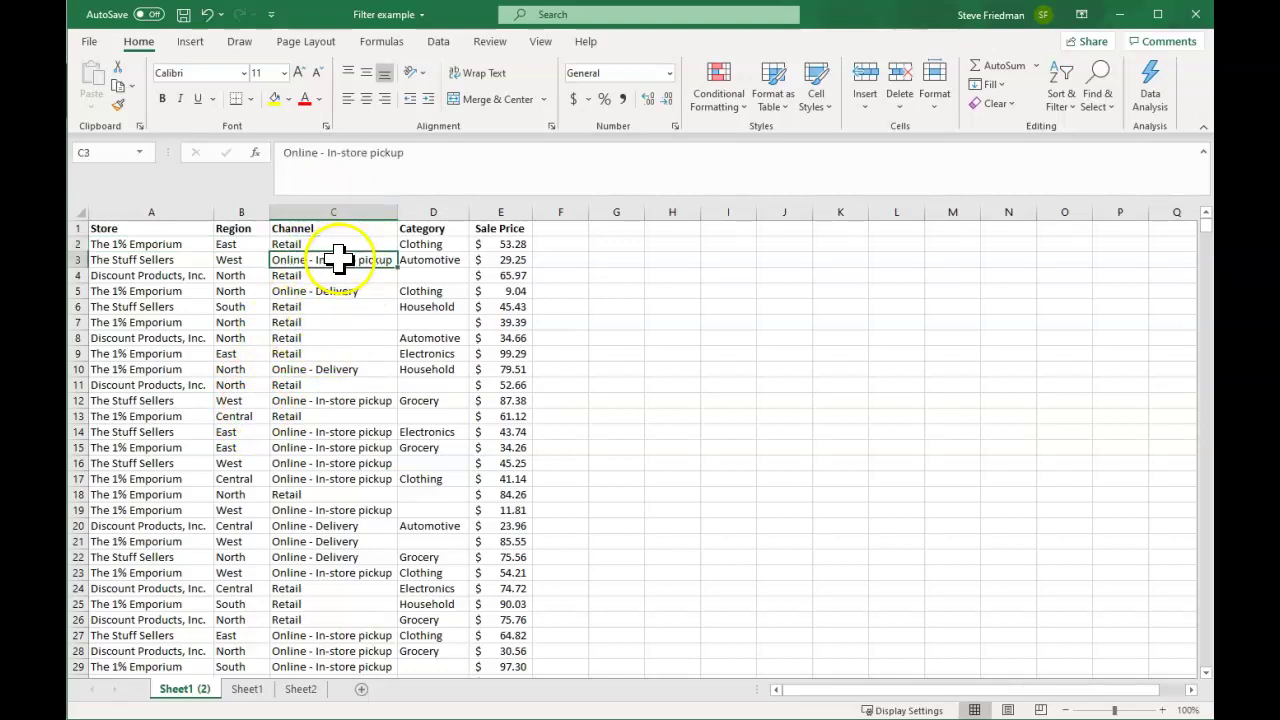
left_click(340, 289)
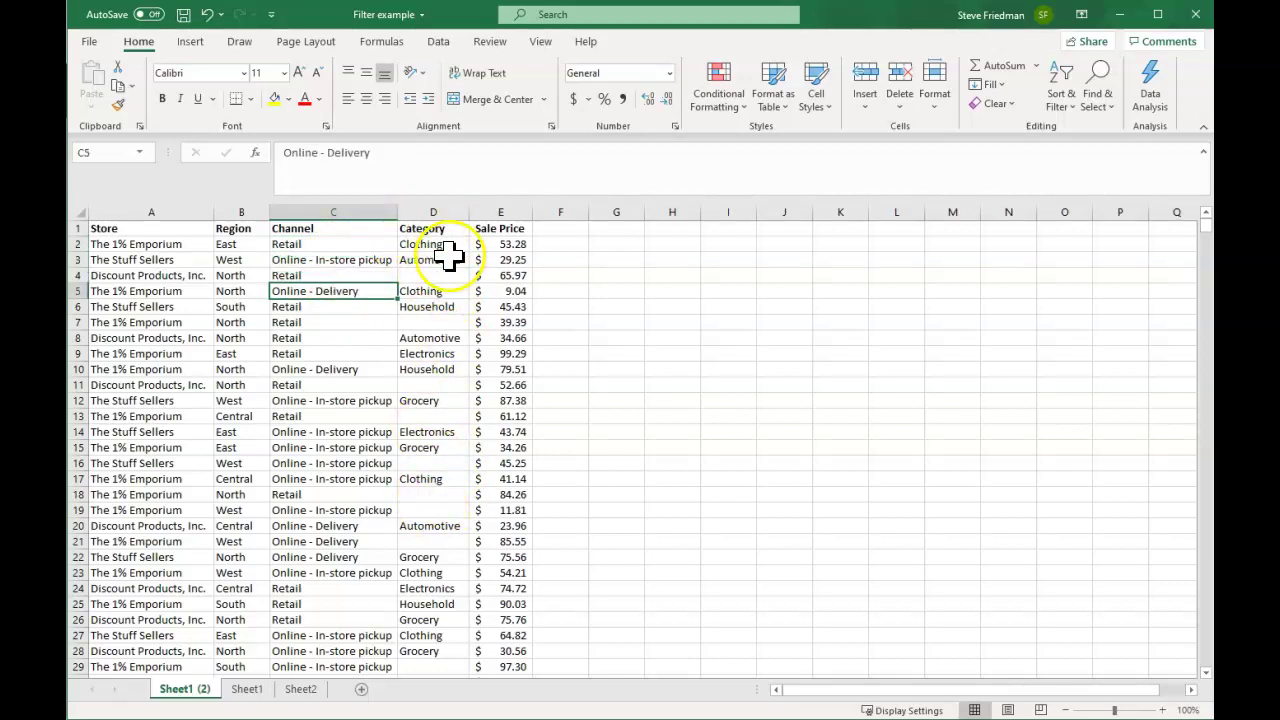
left_click(427, 322)
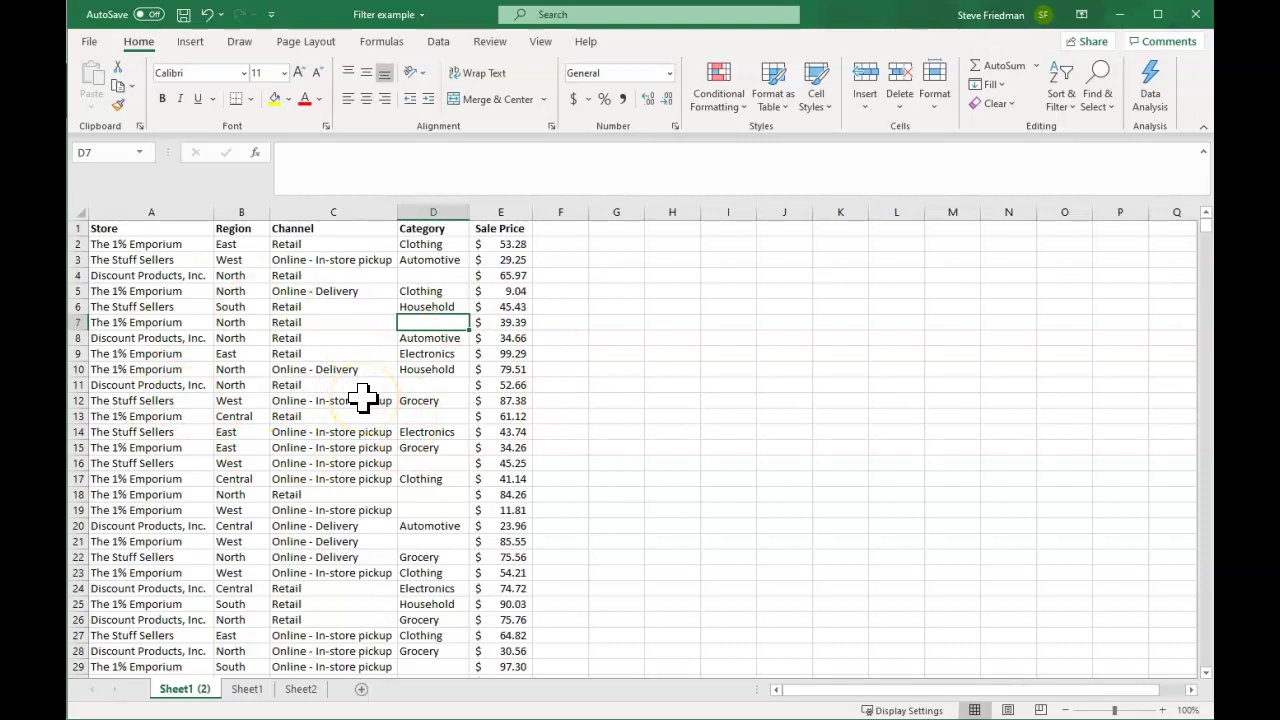
left_click(415, 338)
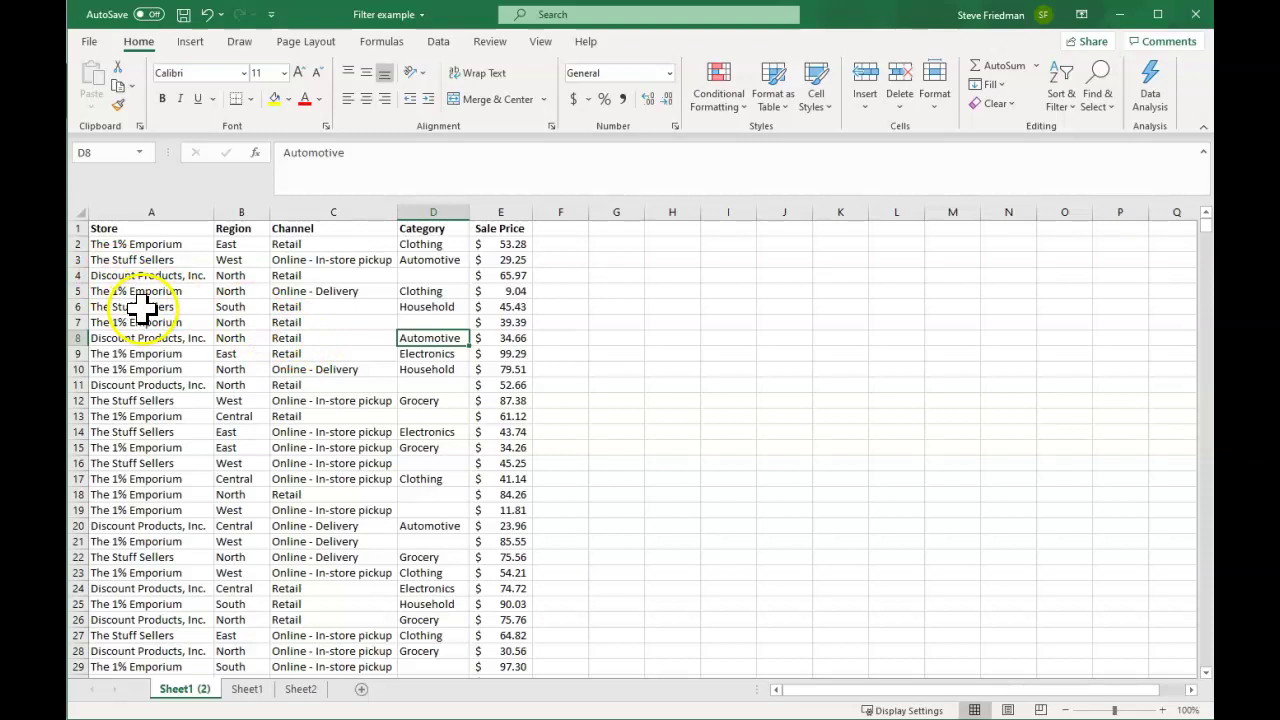
scroll(405, 412, "down", 1)
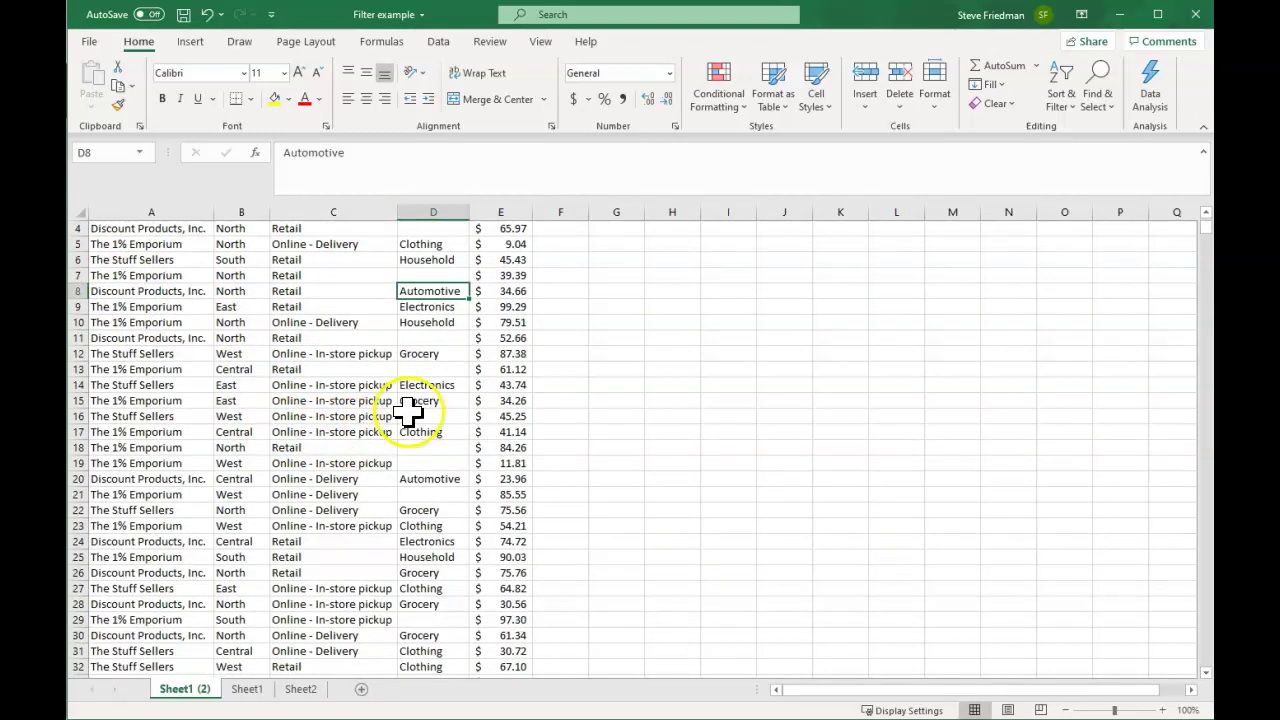
scroll(345, 392, "up", 1)
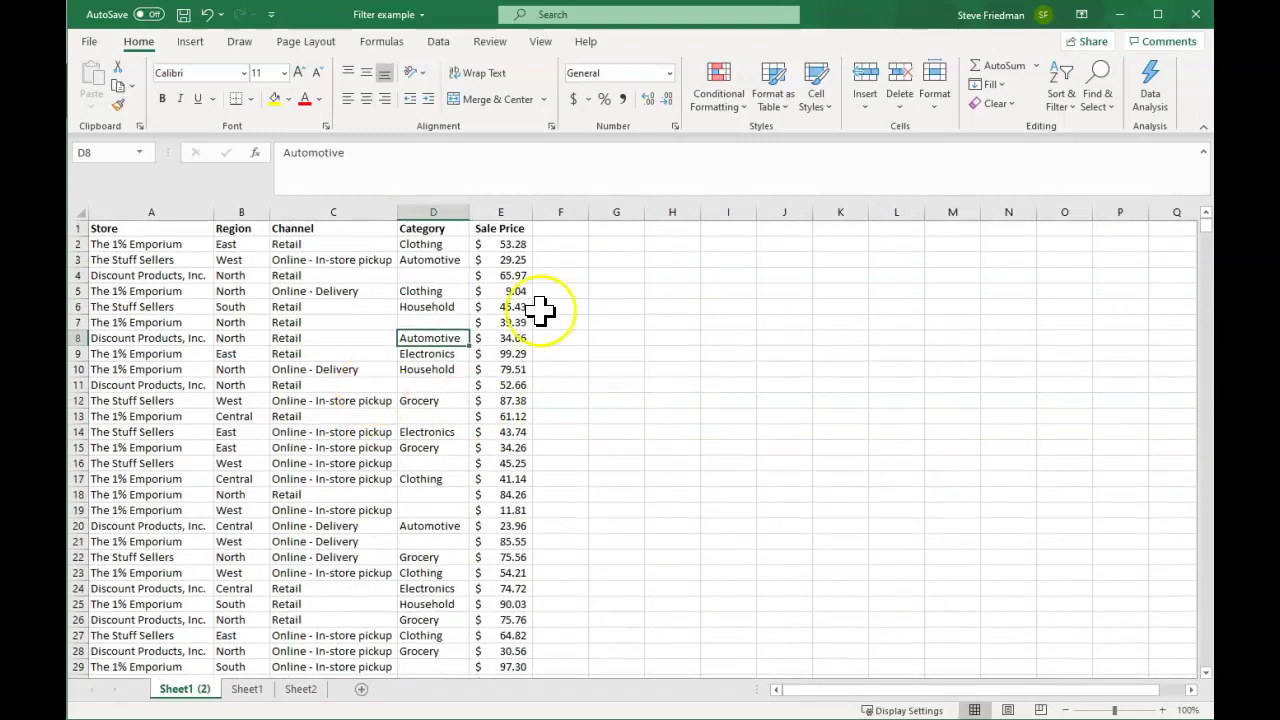
Select the whole sales range with Ctrl+A and switch on Filter from Sort & Filter
left_click(1066, 78)
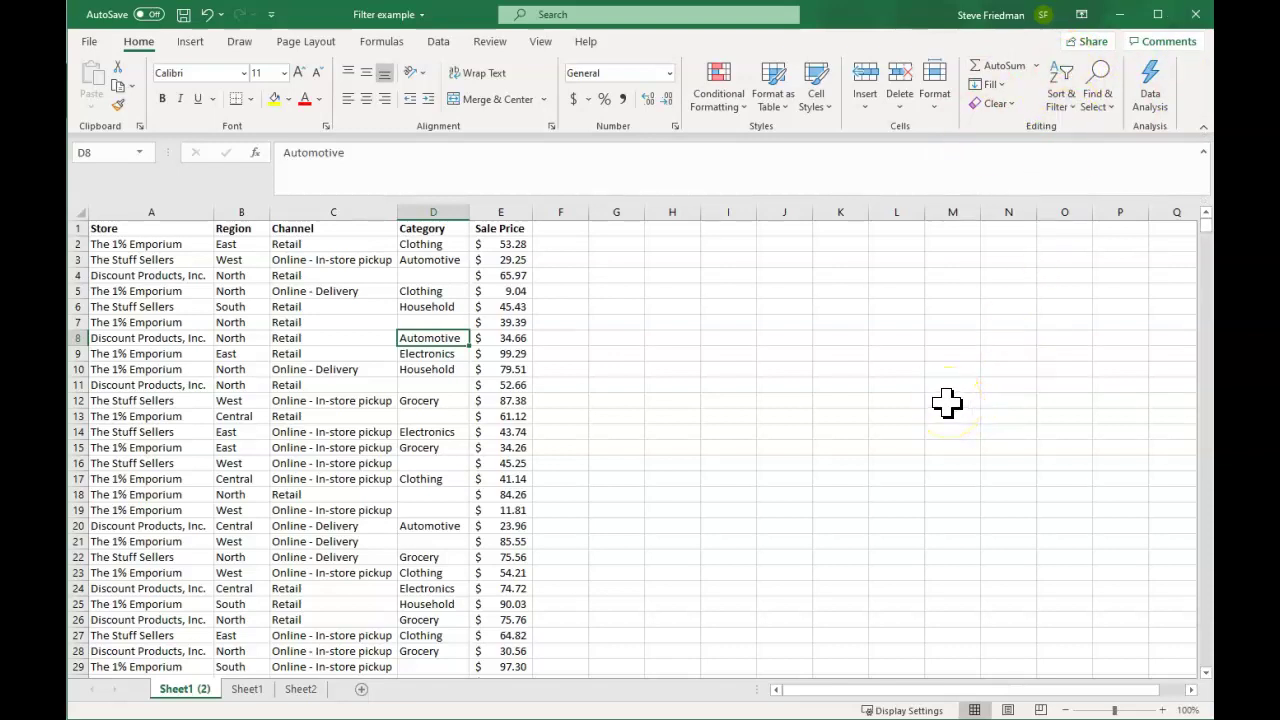
key("ctrl+a")
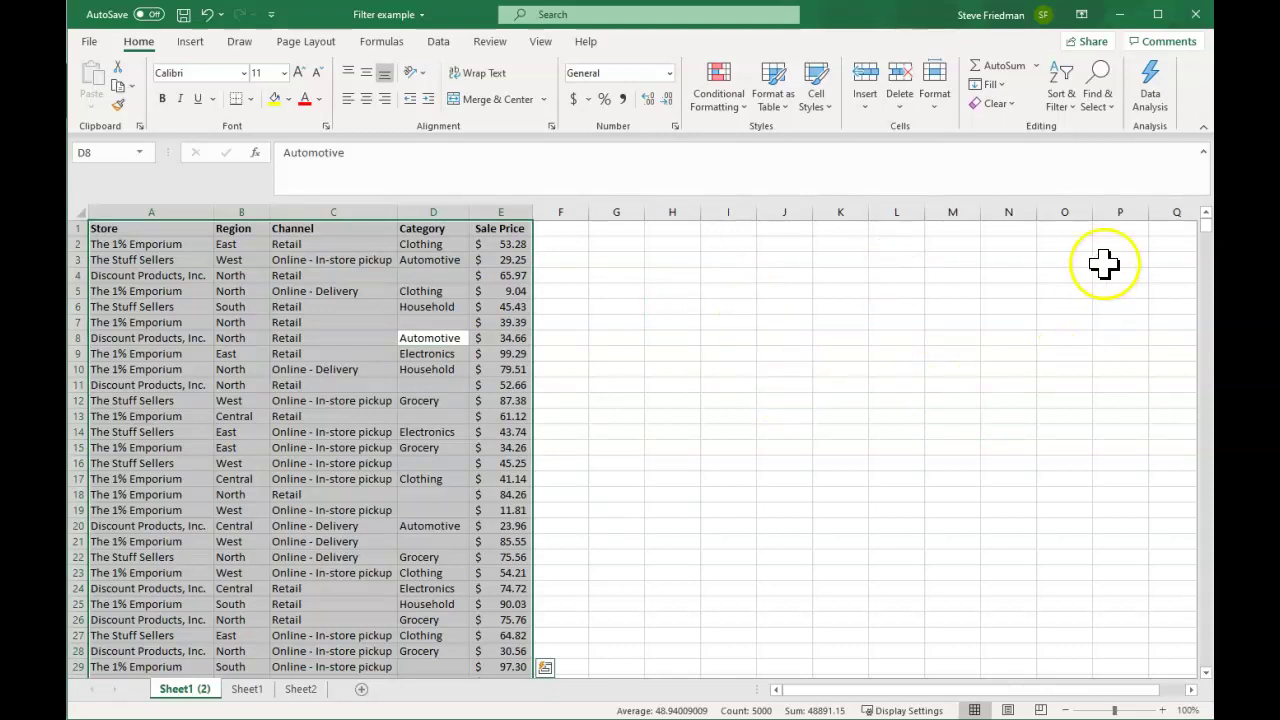
left_click(1066, 80)
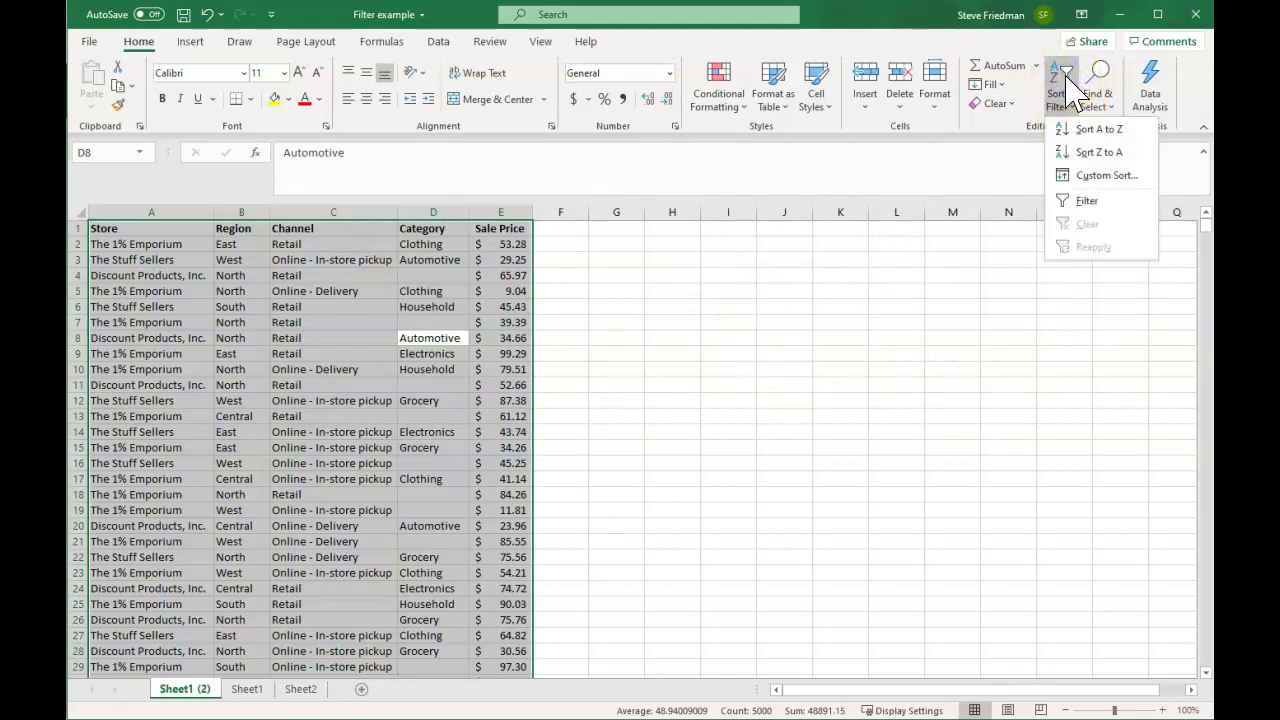
left_click(1096, 204)
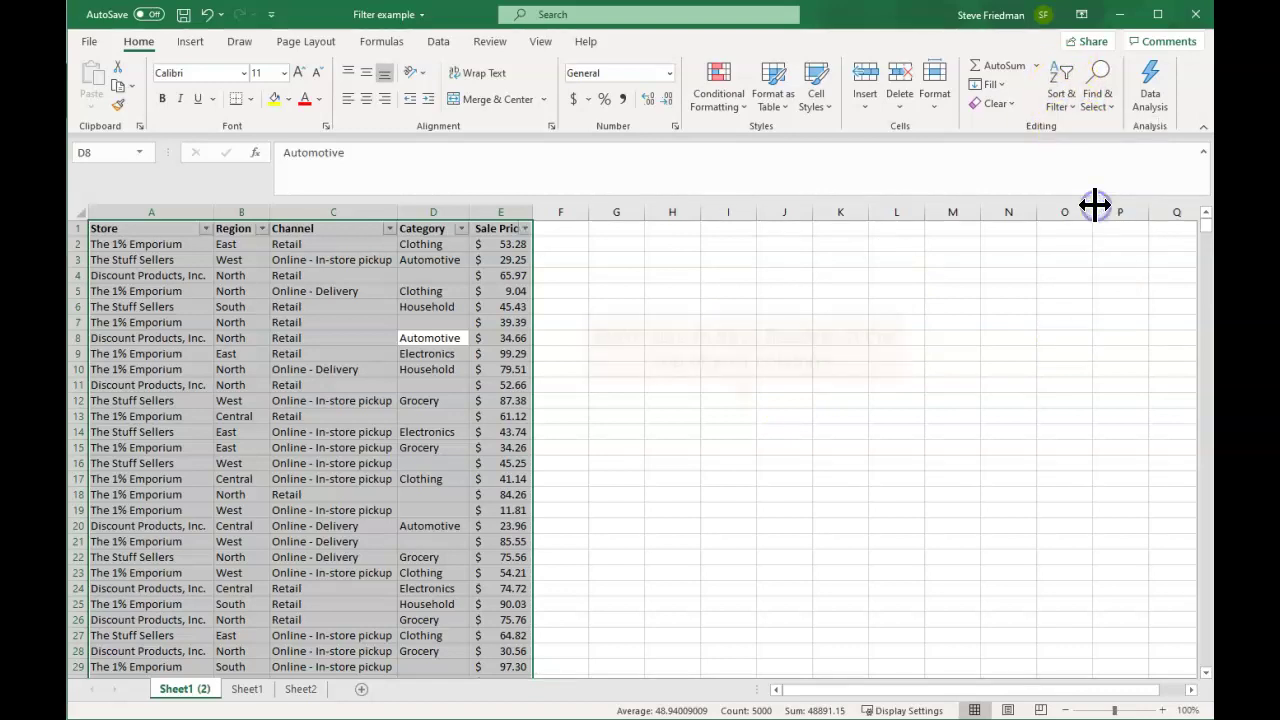
left_click(618, 386)
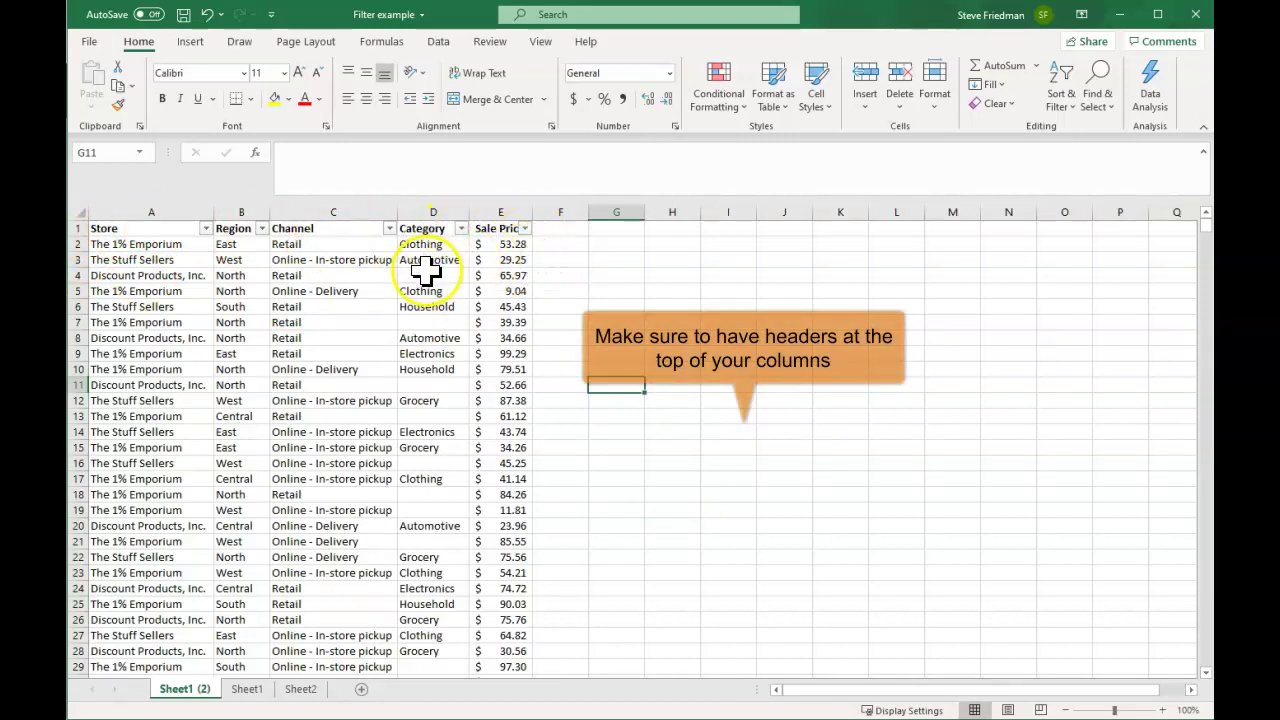
left_click(206, 229)
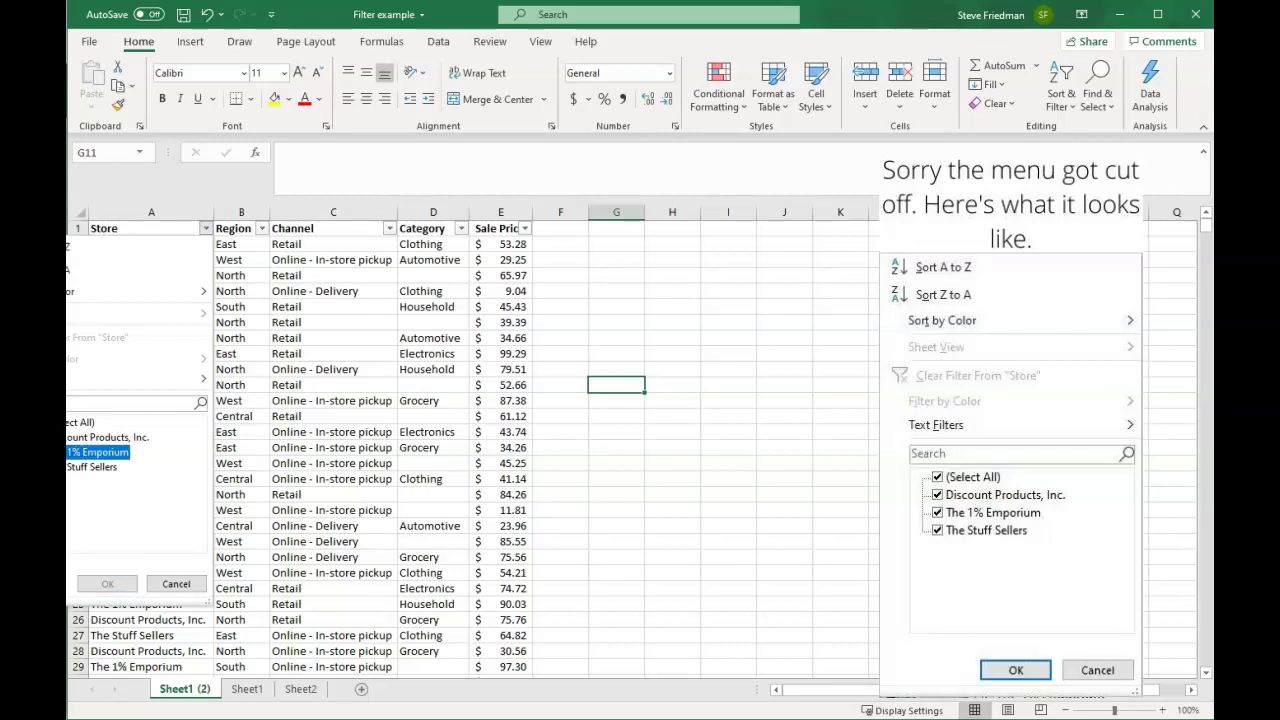
left_click(110, 584)
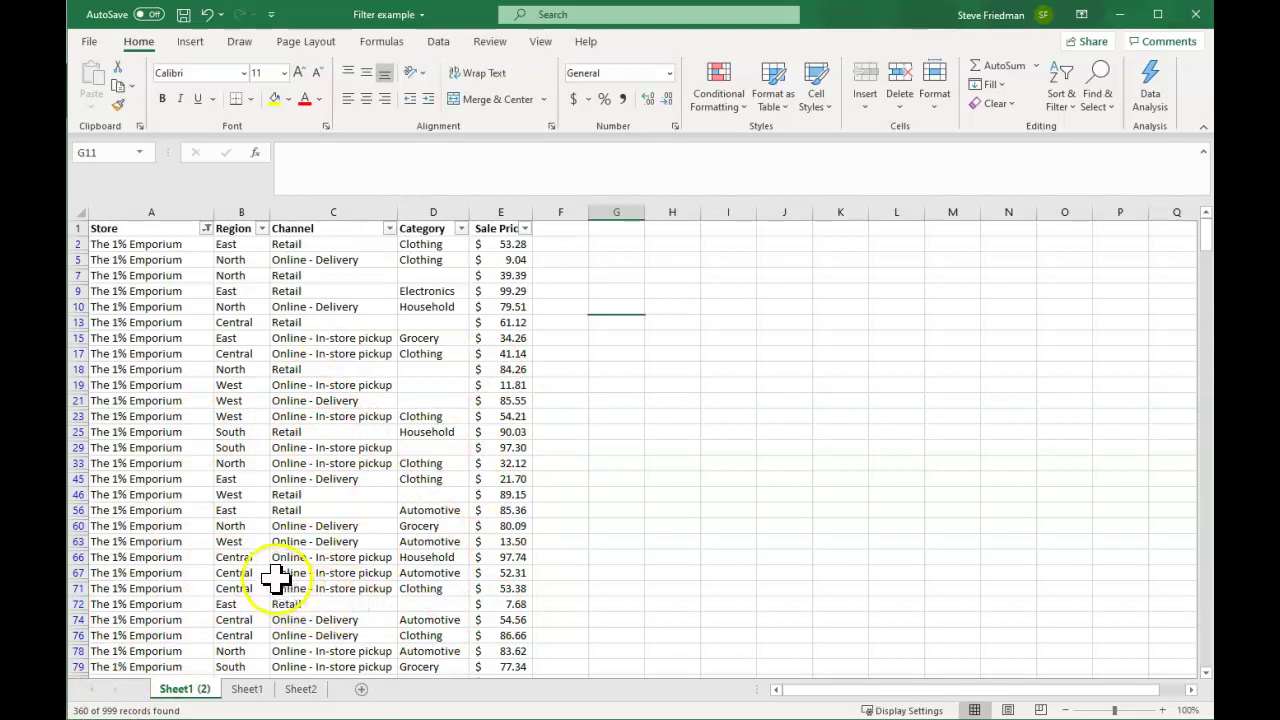
left_click(207, 228)
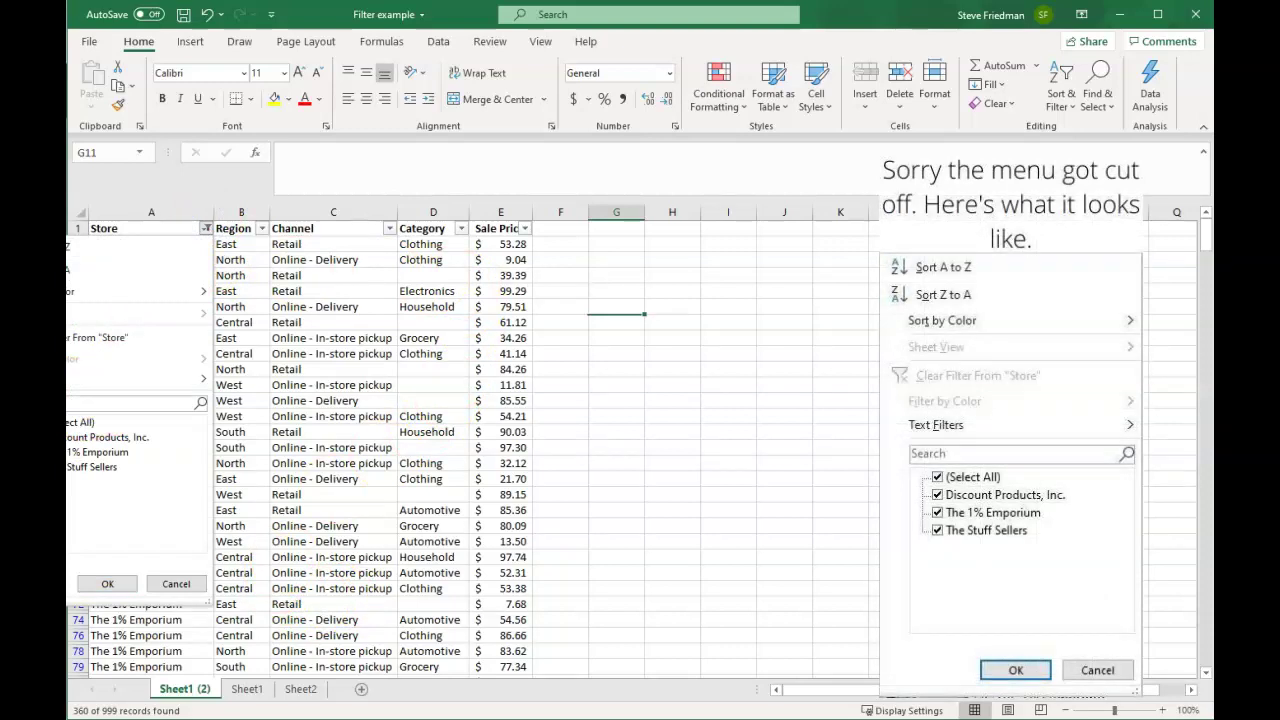
left_click(85, 339)
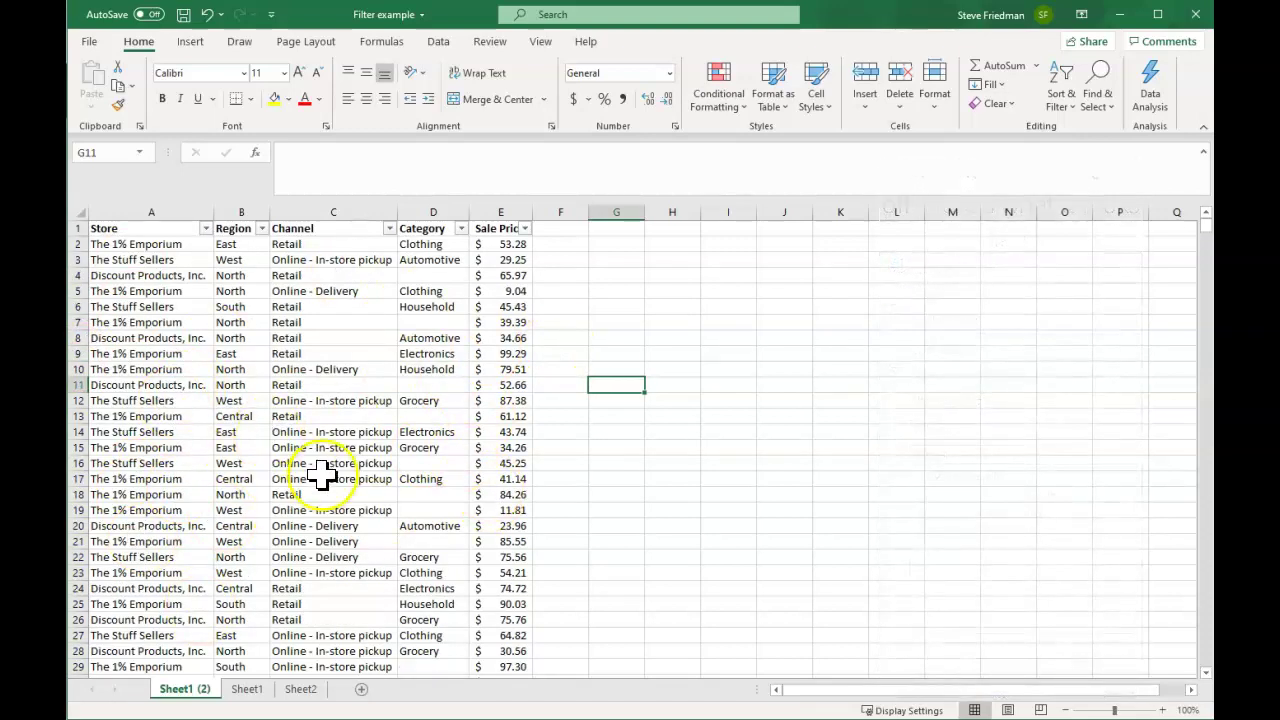
Try a Category filter showing only blank categories
left_click(462, 229)
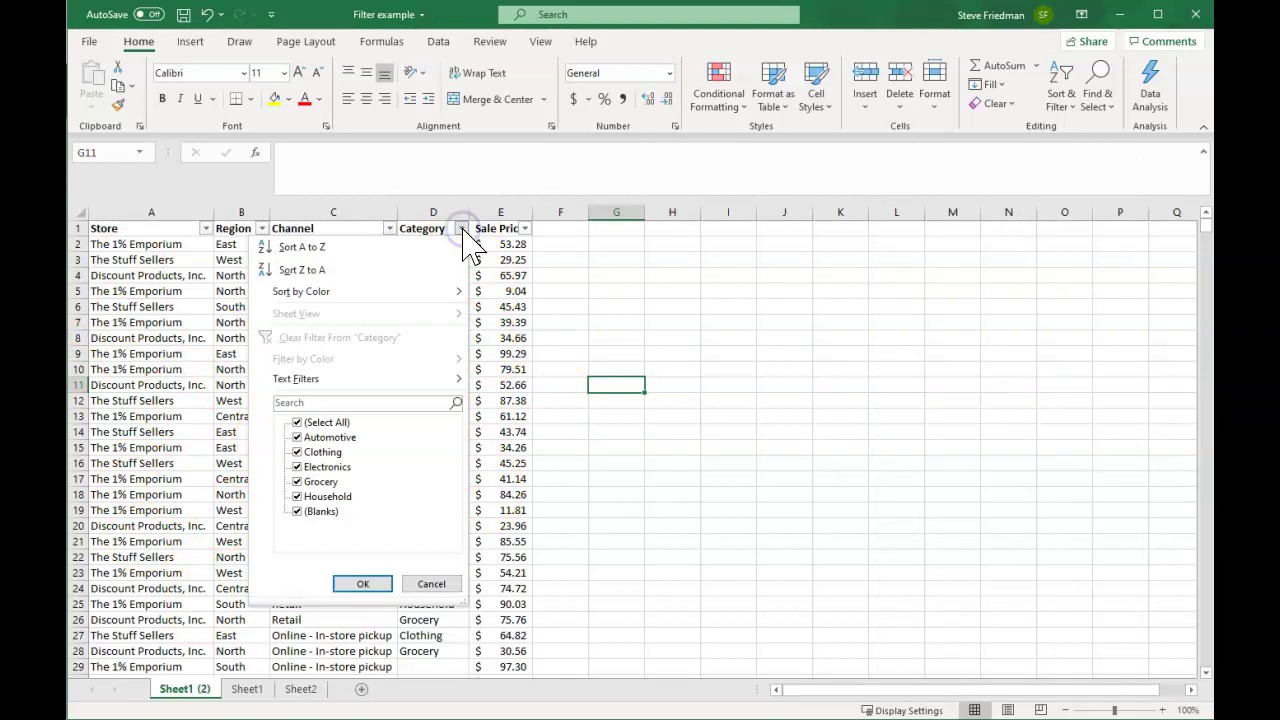
left_click(300, 422)
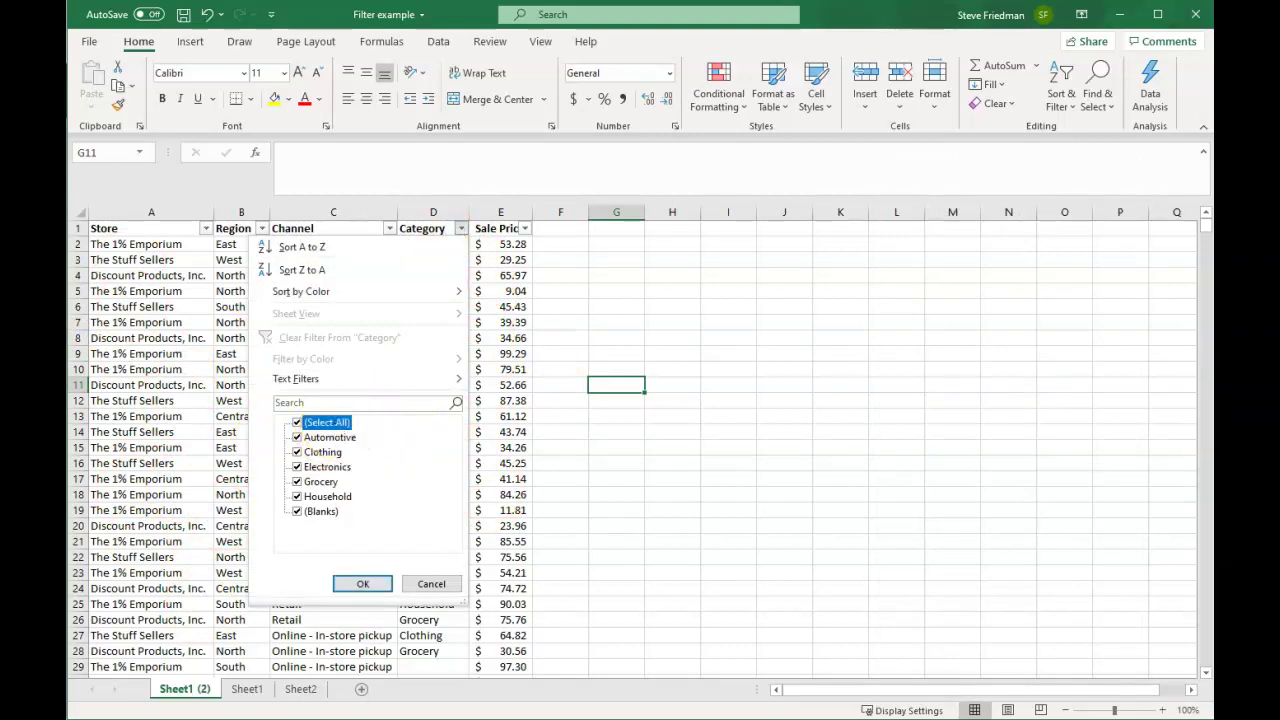
left_click(333, 512)
left_click(368, 586)
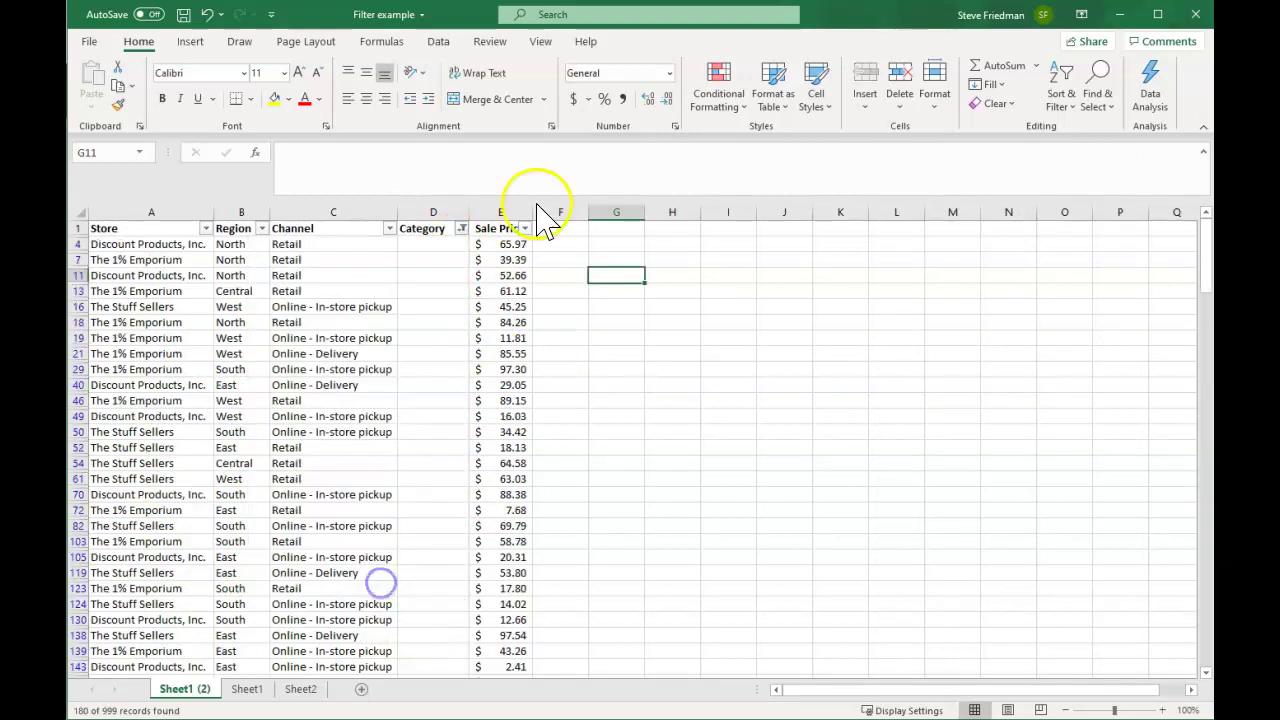
left_click(461, 228)
left_click(655, 352)
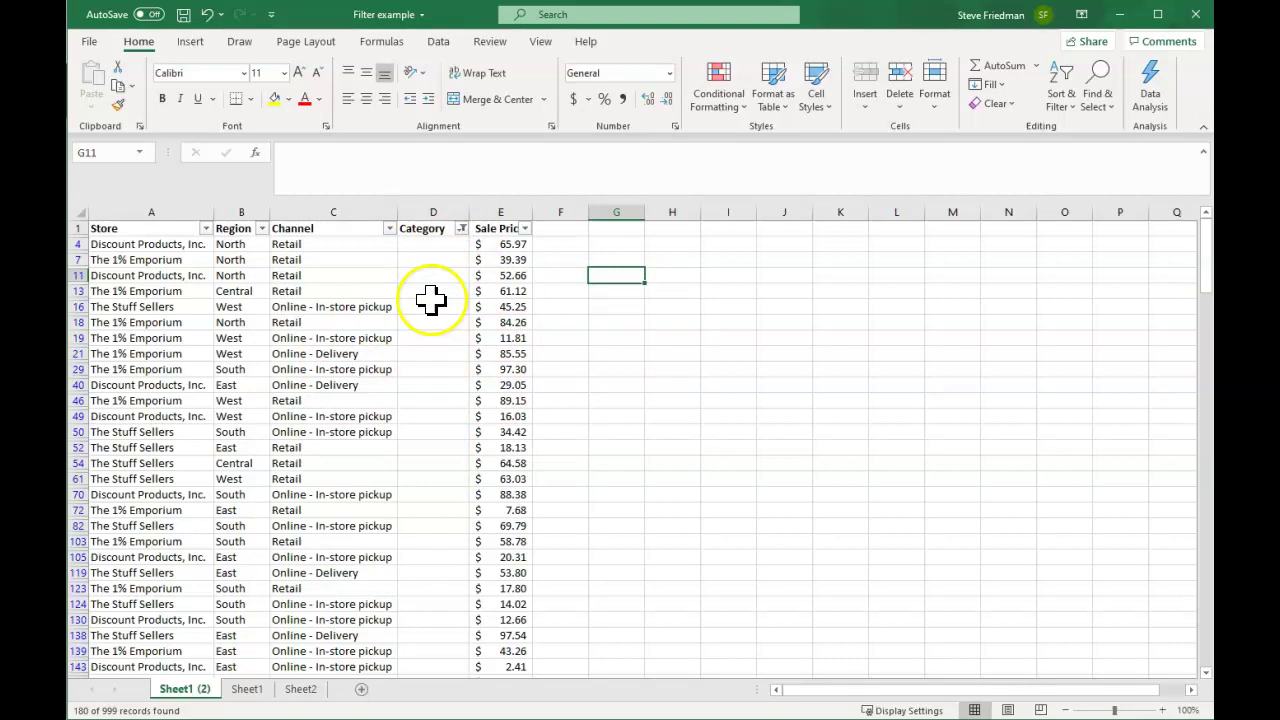
Filter the Category column to Automotive only
left_click(461, 228)
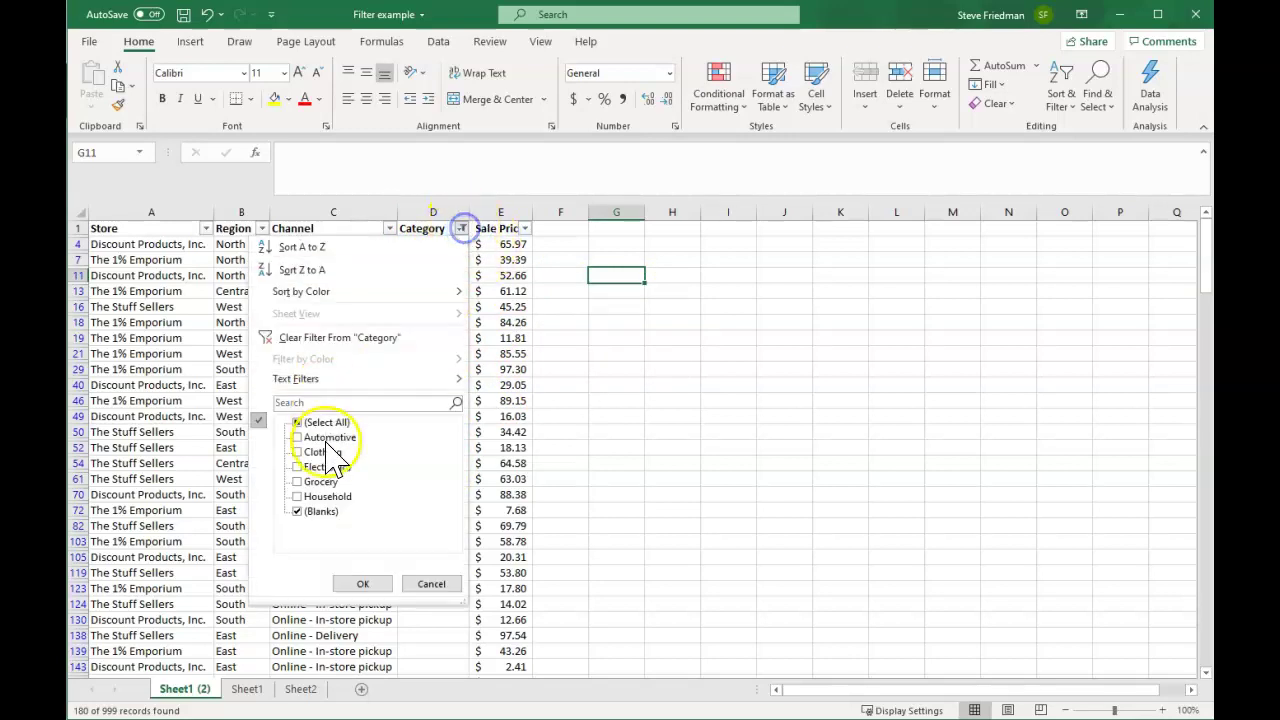
left_click(324, 421)
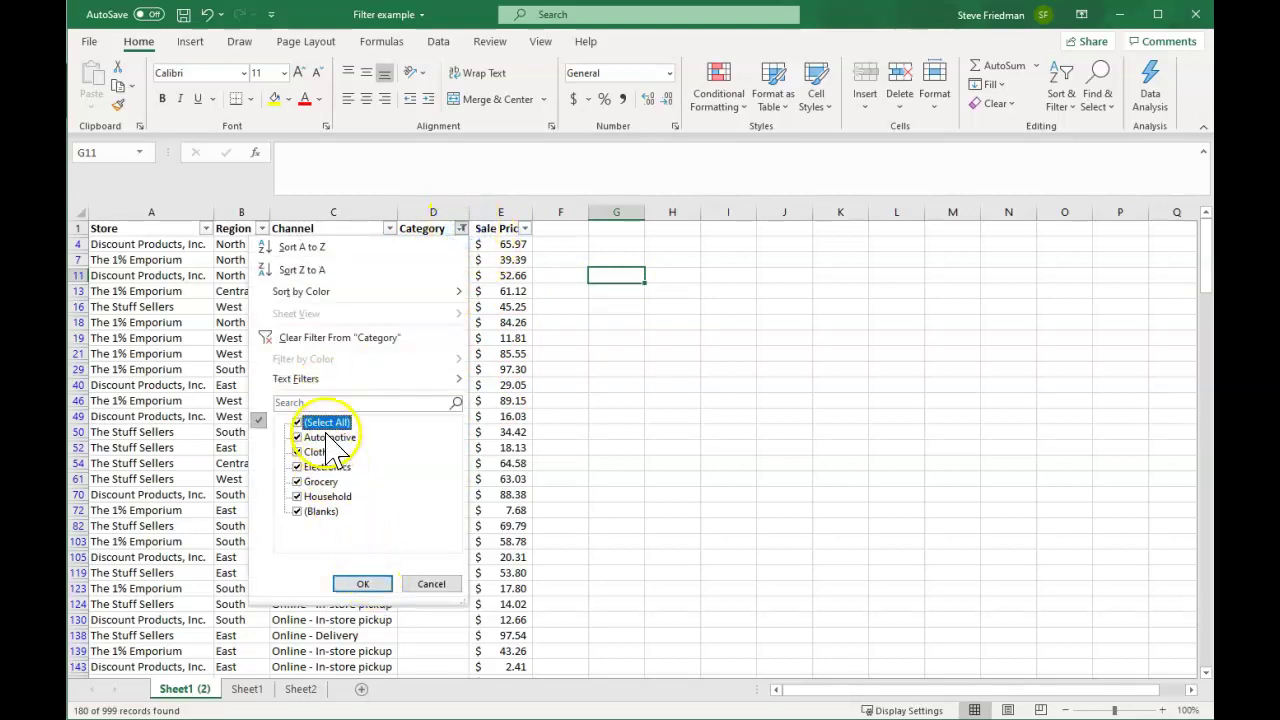
left_click(324, 422)
left_click(330, 437)
left_click(370, 583)
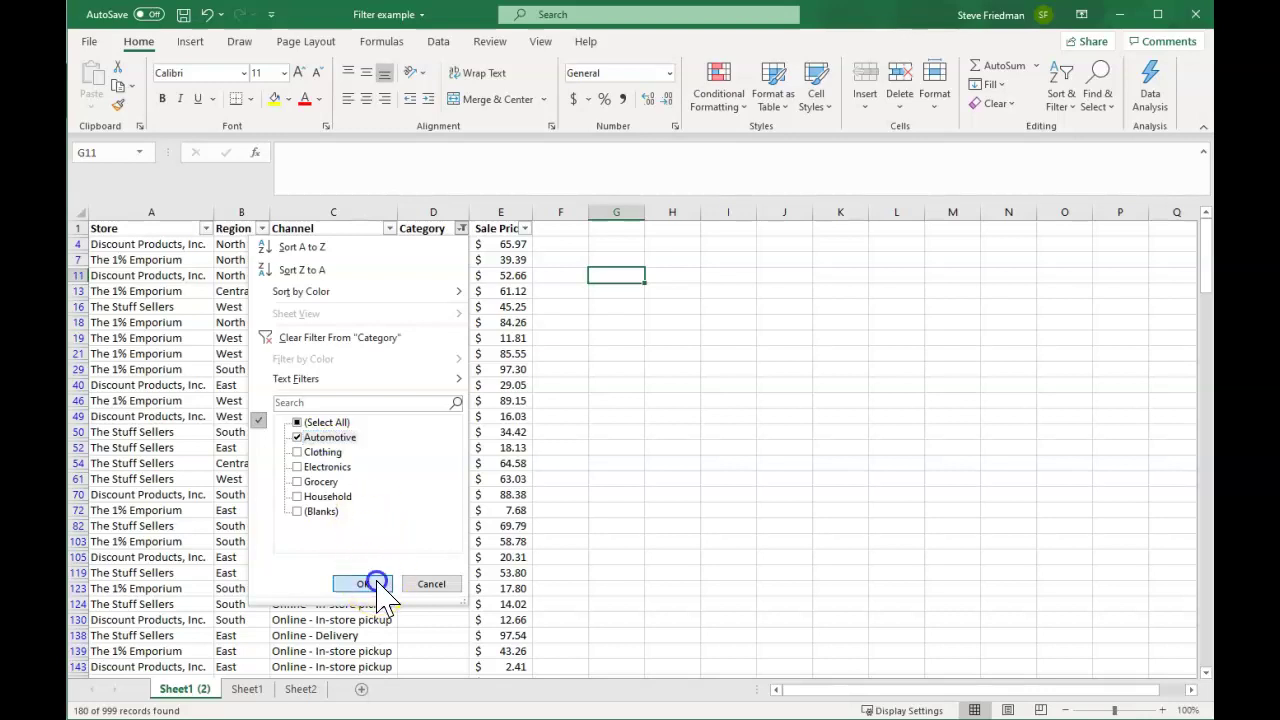
Filter the Channel column to Online - Delivery only
left_click(390, 228)
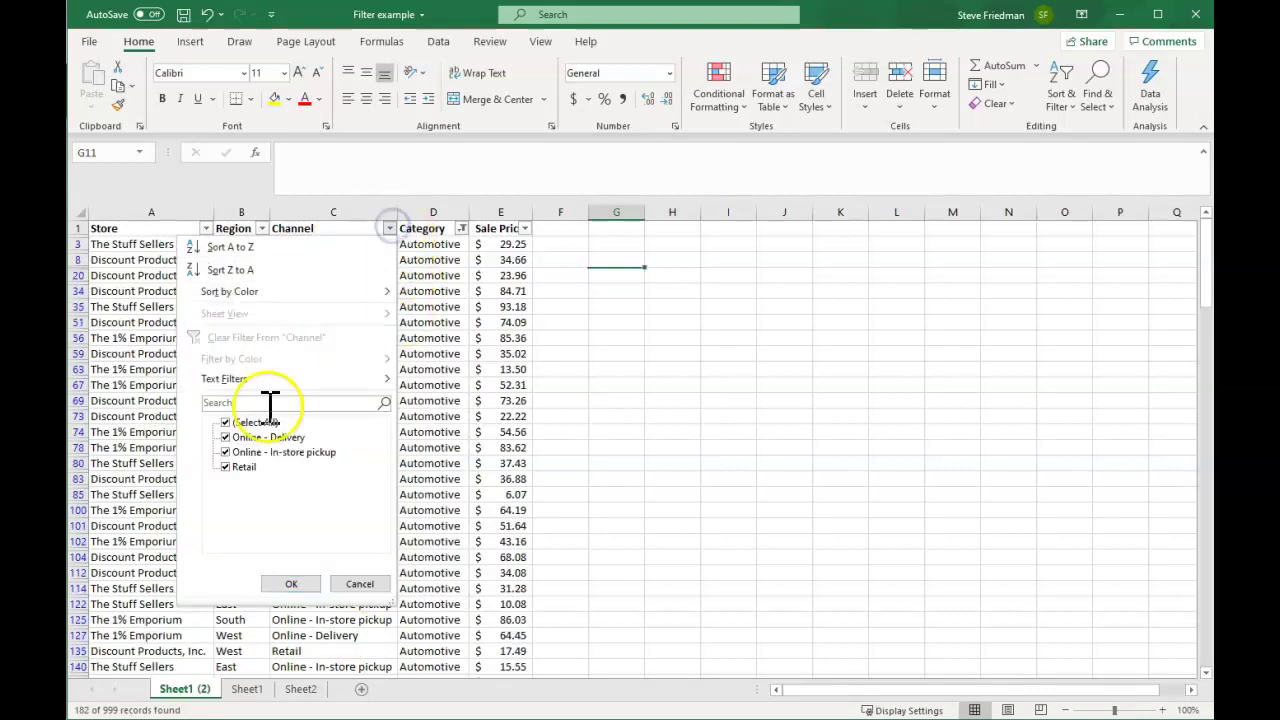
left_click(258, 422)
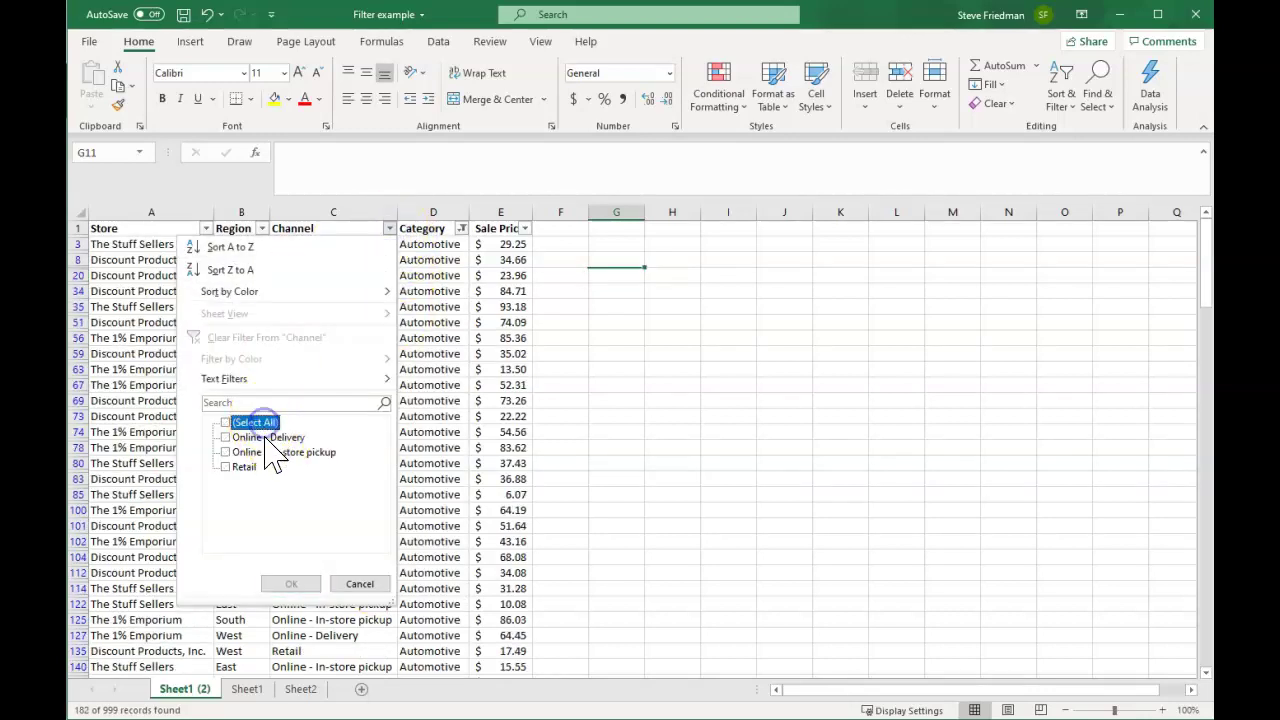
left_click(266, 437)
left_click(291, 583)
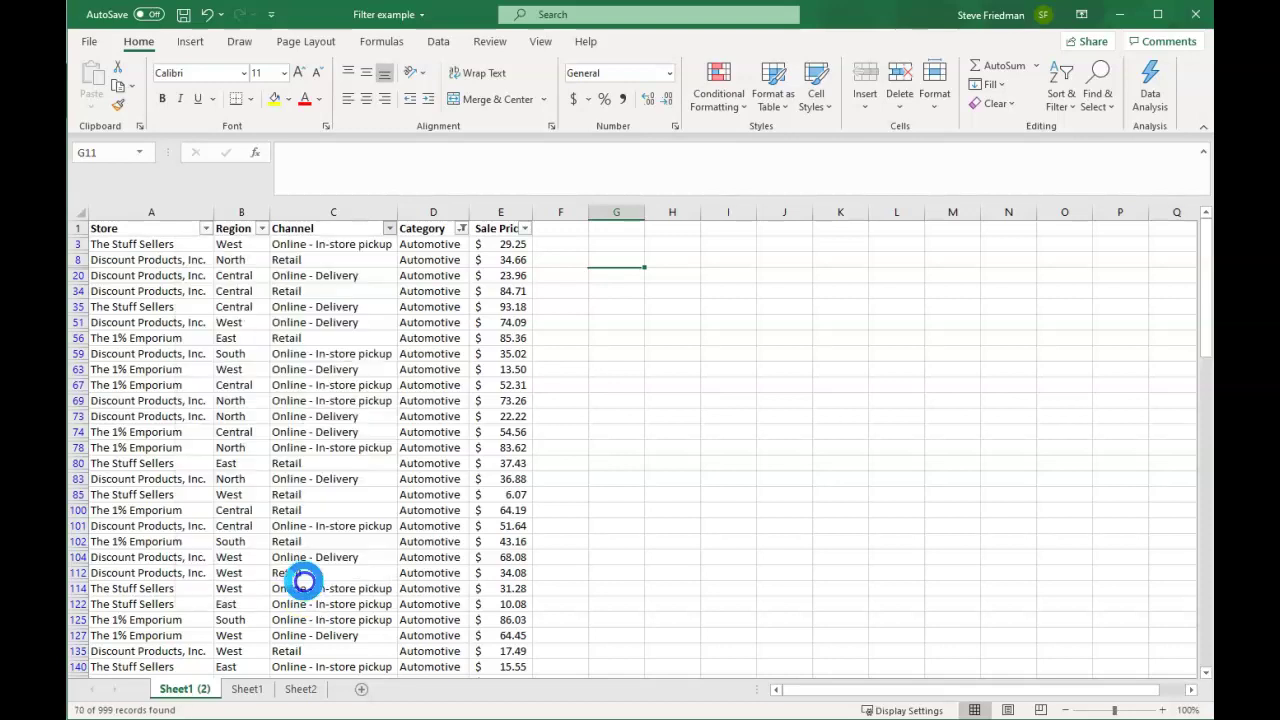
Filter the Region column to East only
left_click(261, 228)
left_click(138, 422)
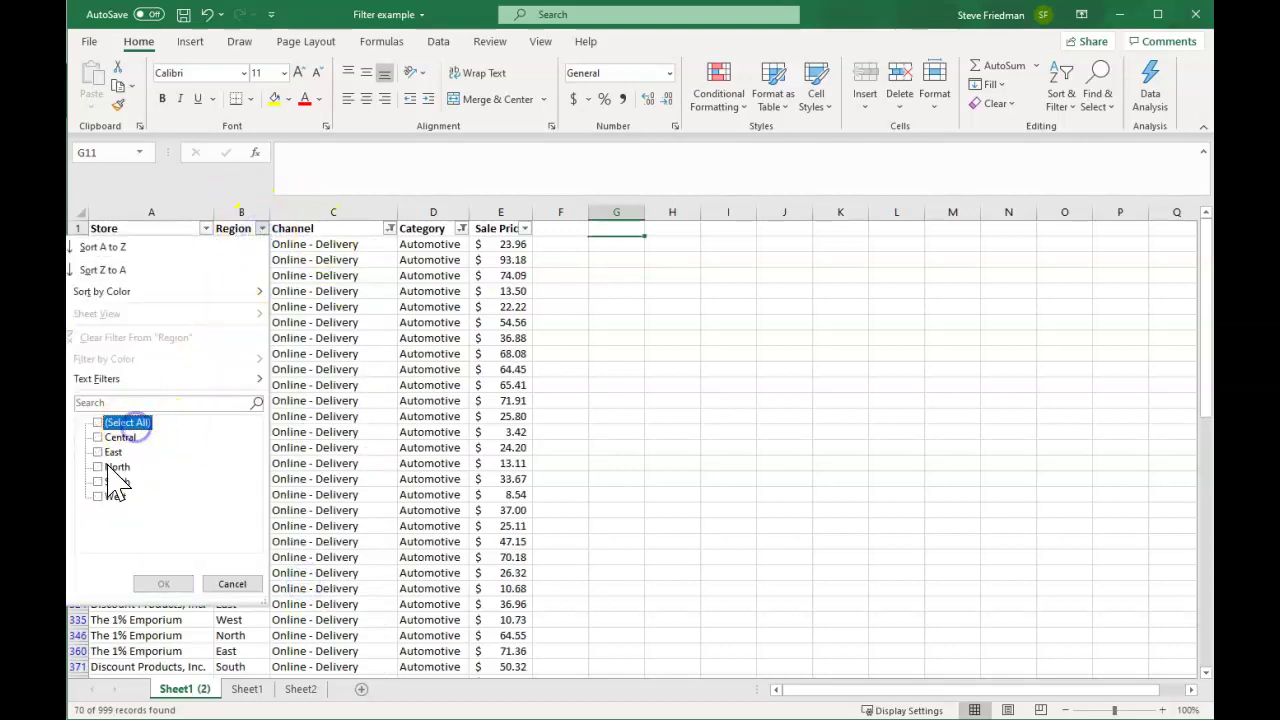
left_click(110, 452)
left_click(163, 583)
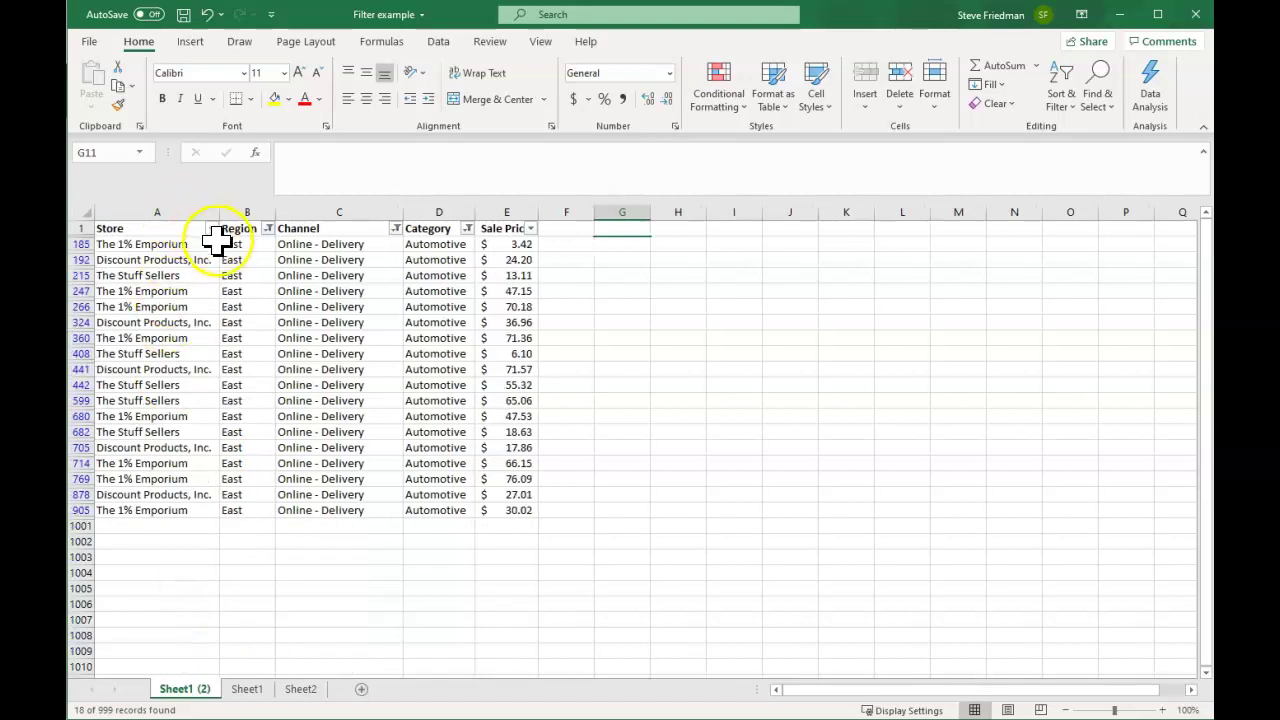
Filter the Store column to Discount Products, Inc. only, leaving 5 records
left_click(212, 229)
left_click(93, 422)
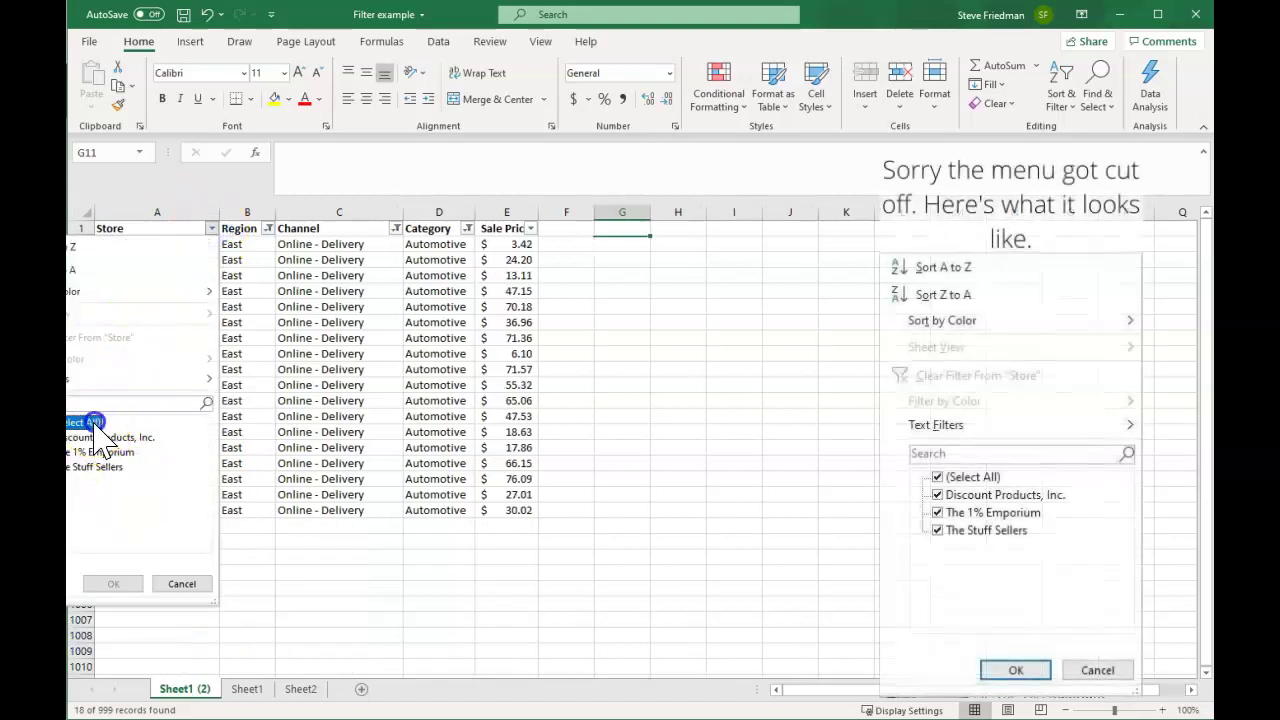
left_click(108, 438)
left_click(115, 584)
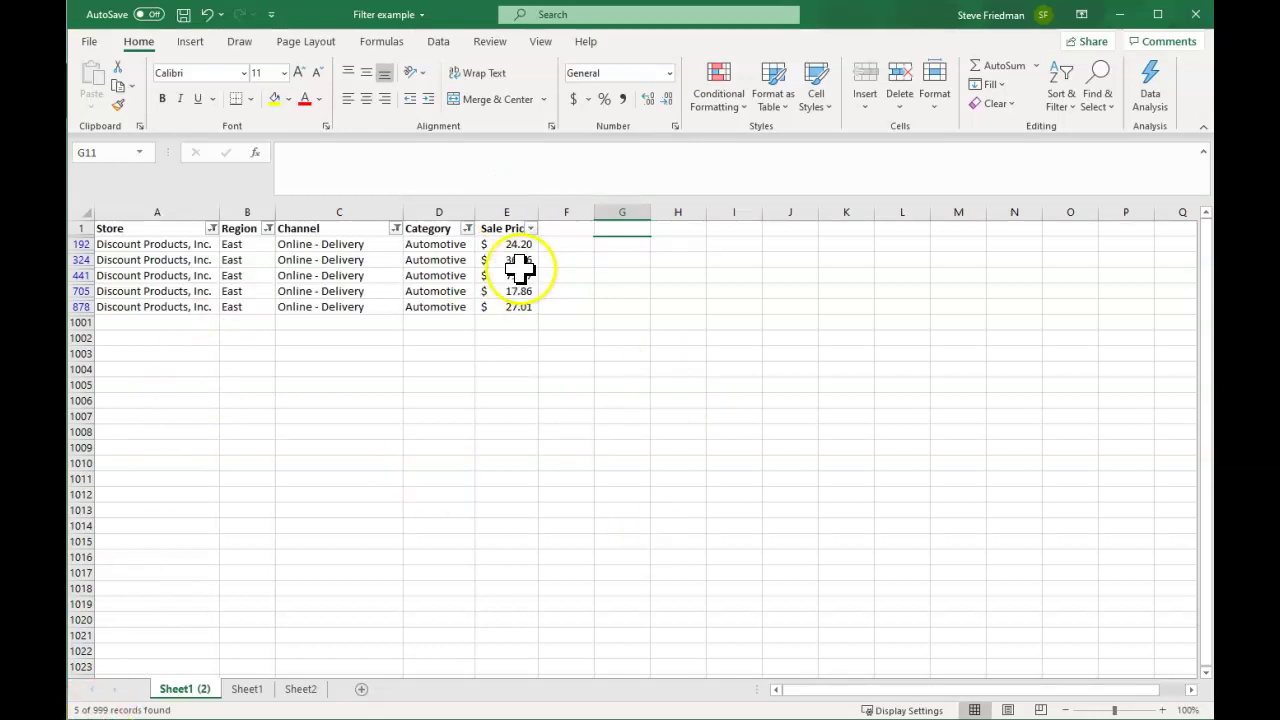
Read the $177.60 Sale Price sum, then clear the Category filter to show 24 records
left_click(503, 206)
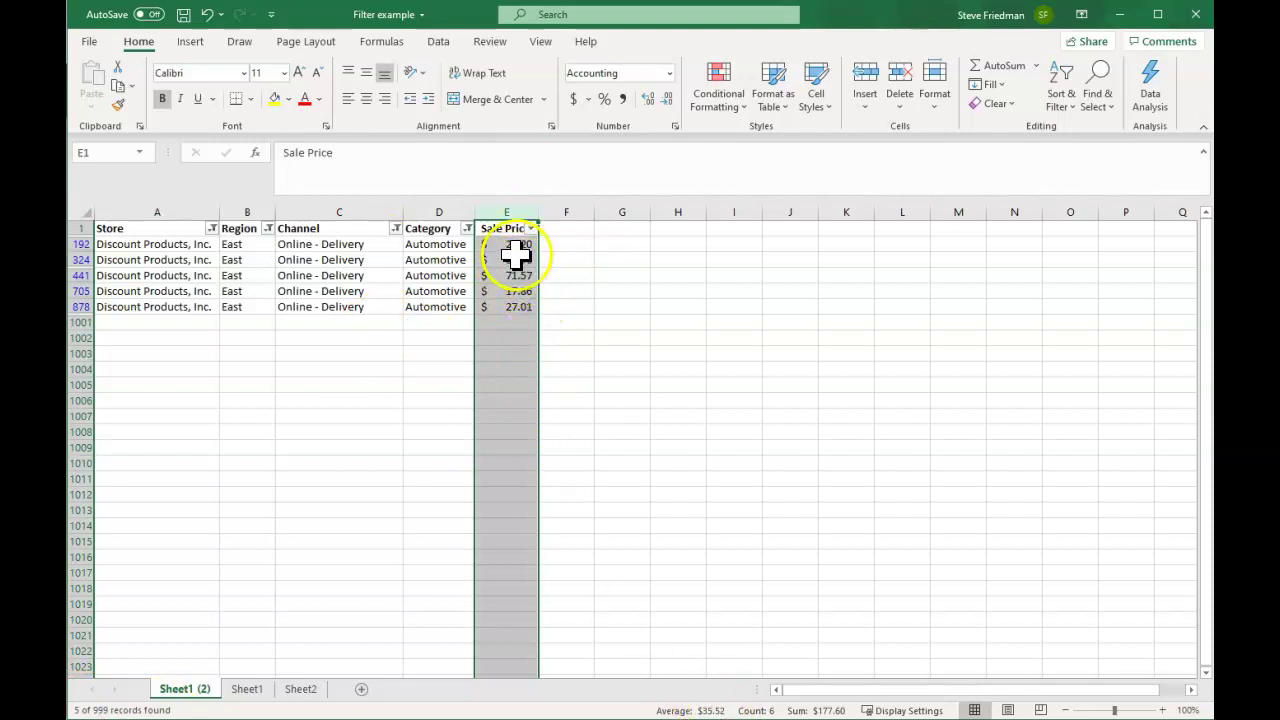
left_click(468, 230)
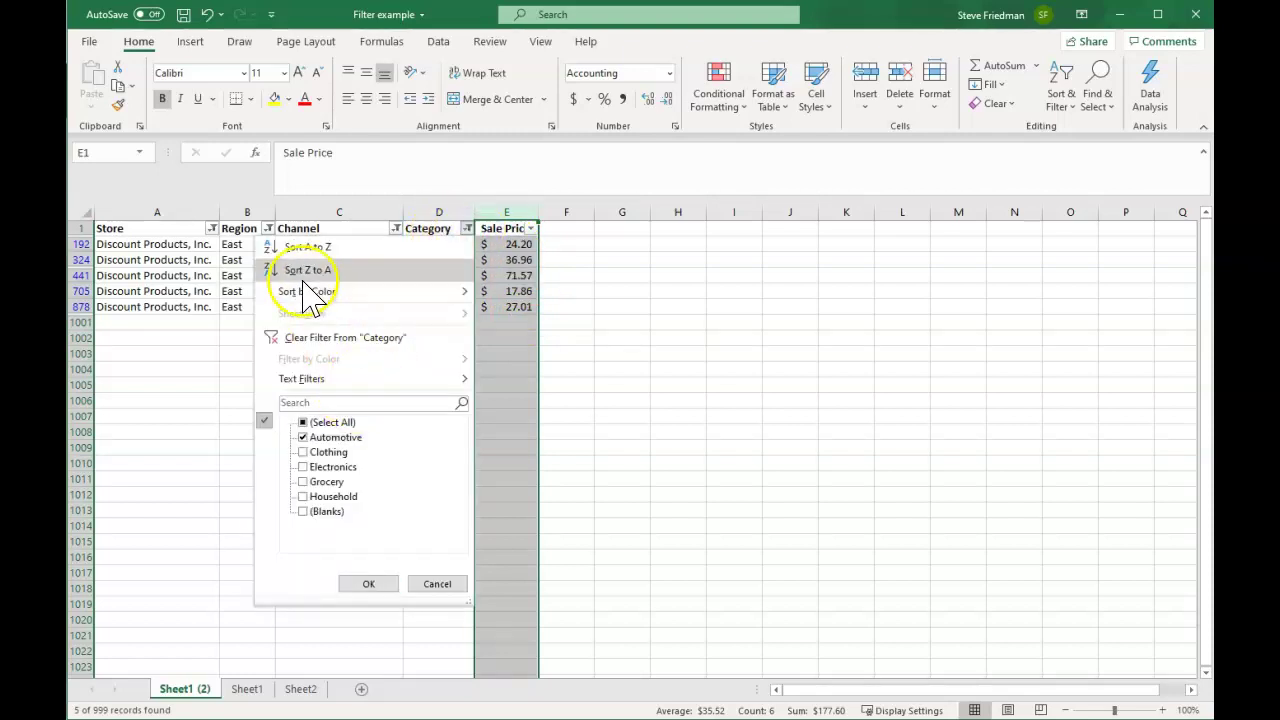
left_click(313, 341)
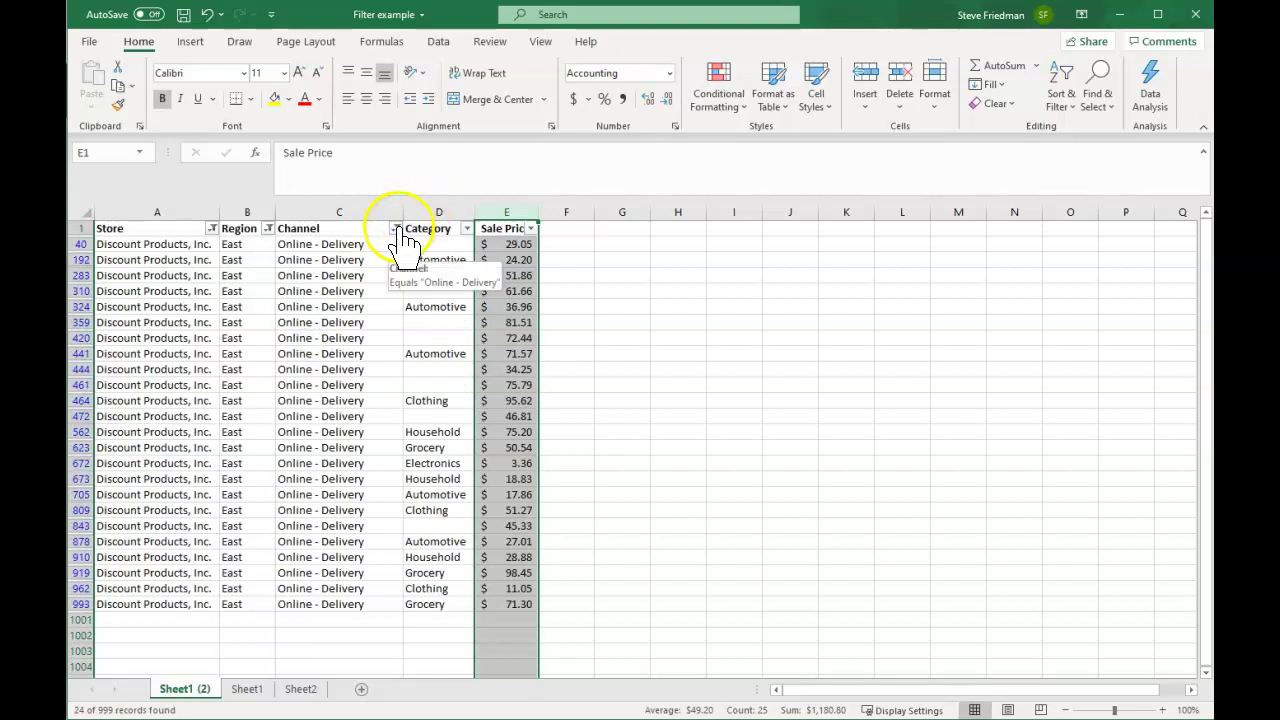
Clear the Store, Region and Channel column filters so all 999 records show
left_click(1060, 92)
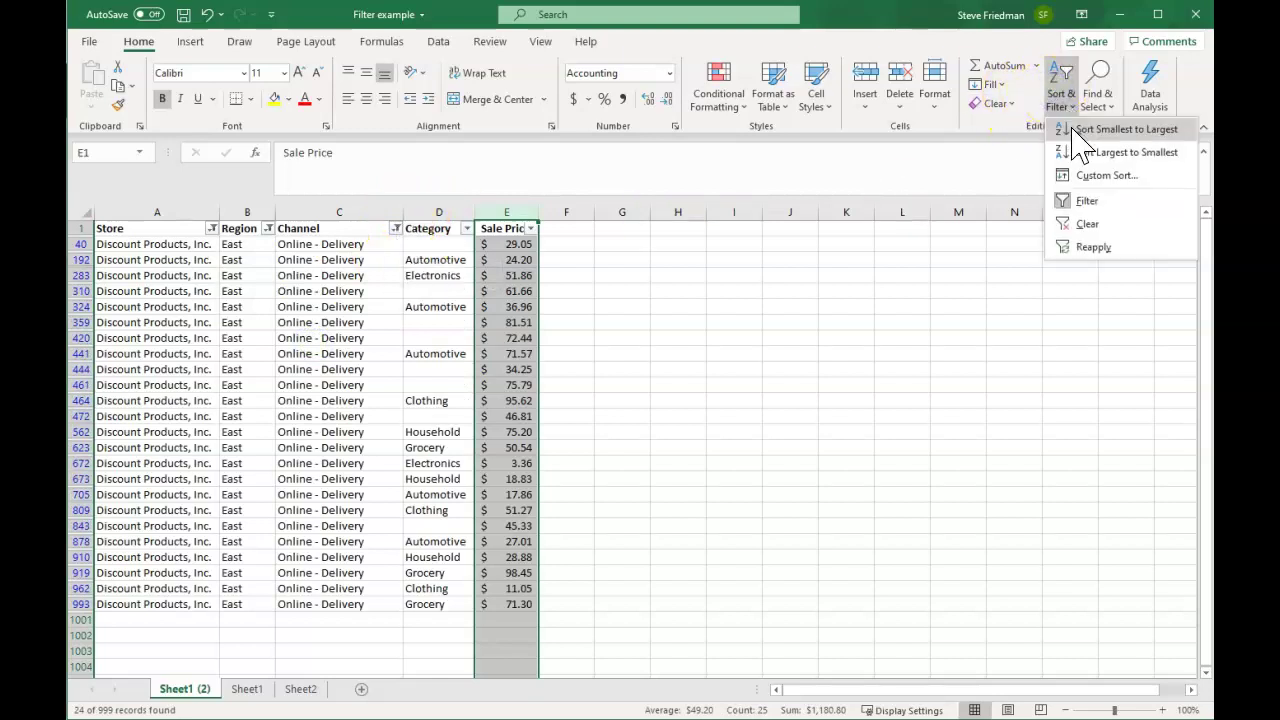
left_click(1060, 88)
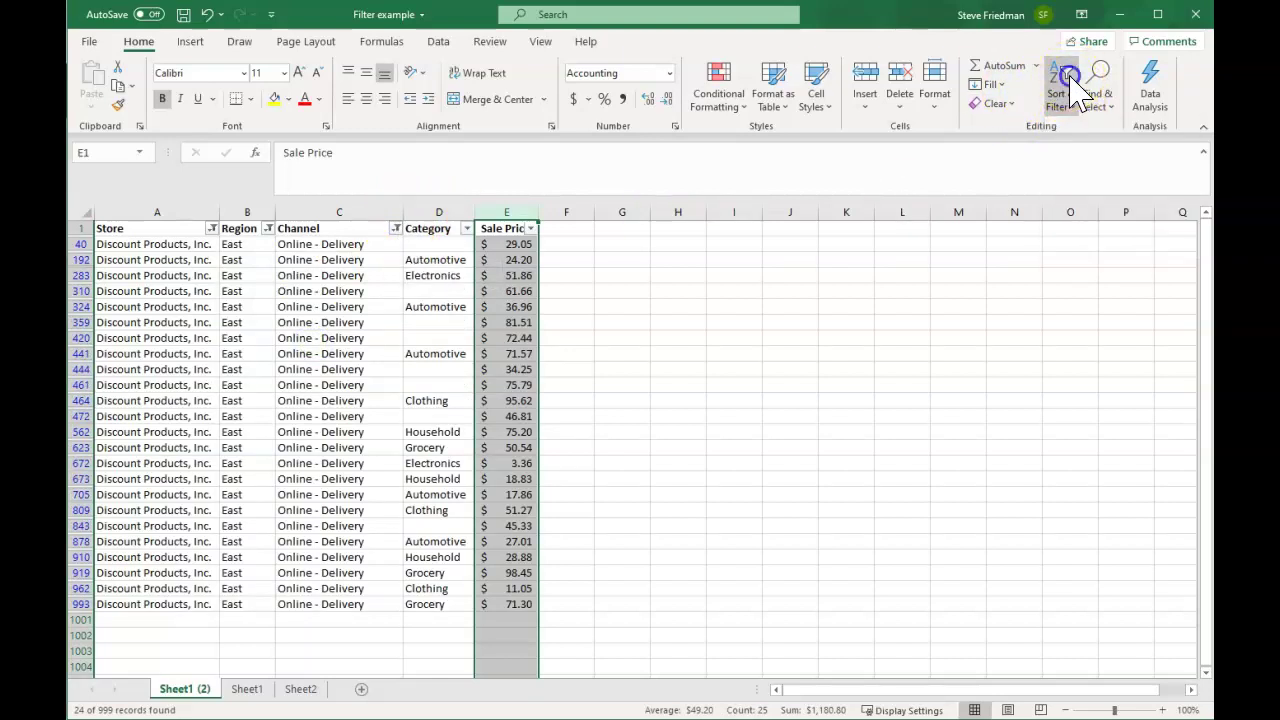
left_click(212, 228)
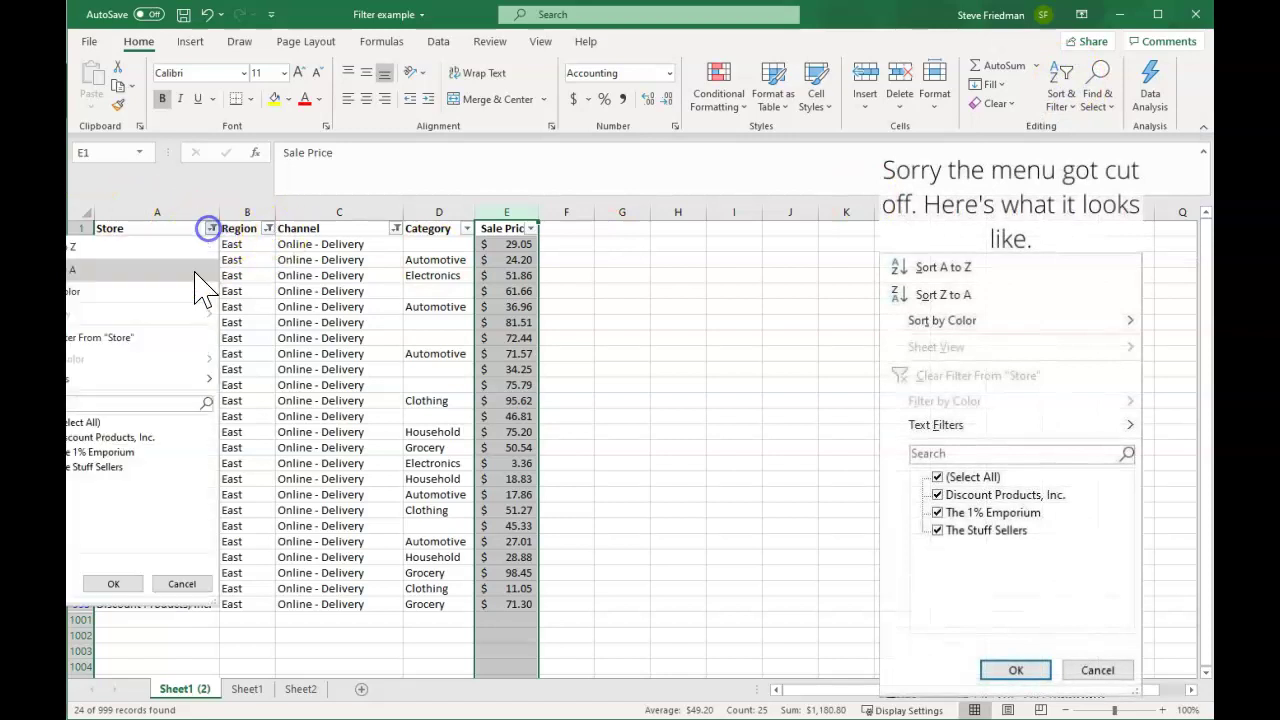
left_click(88, 338)
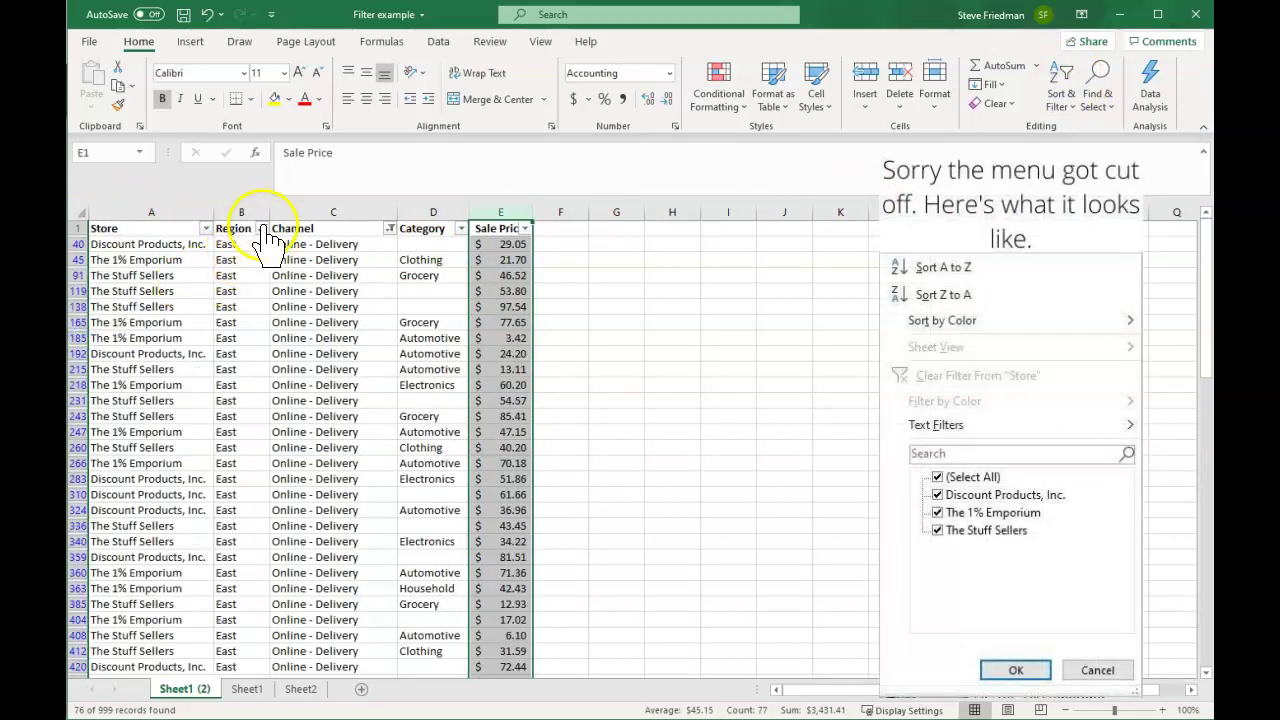
left_click(262, 228)
left_click(150, 337)
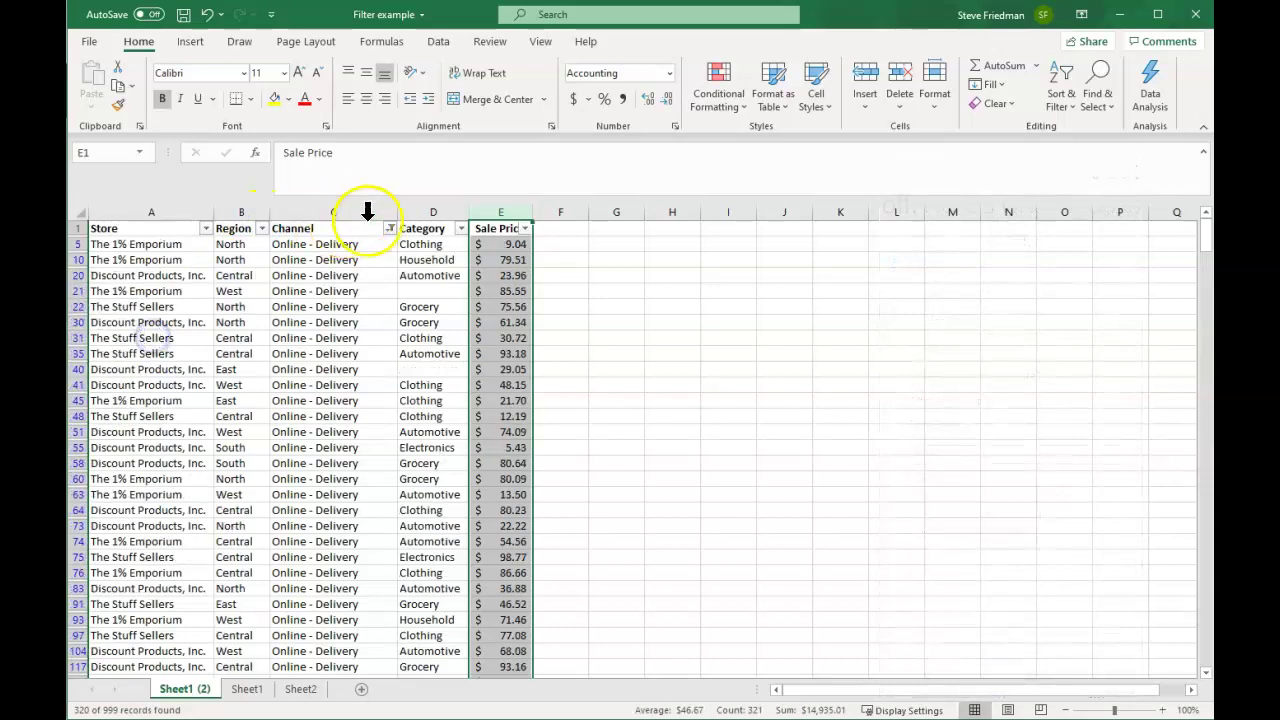
left_click(389, 228)
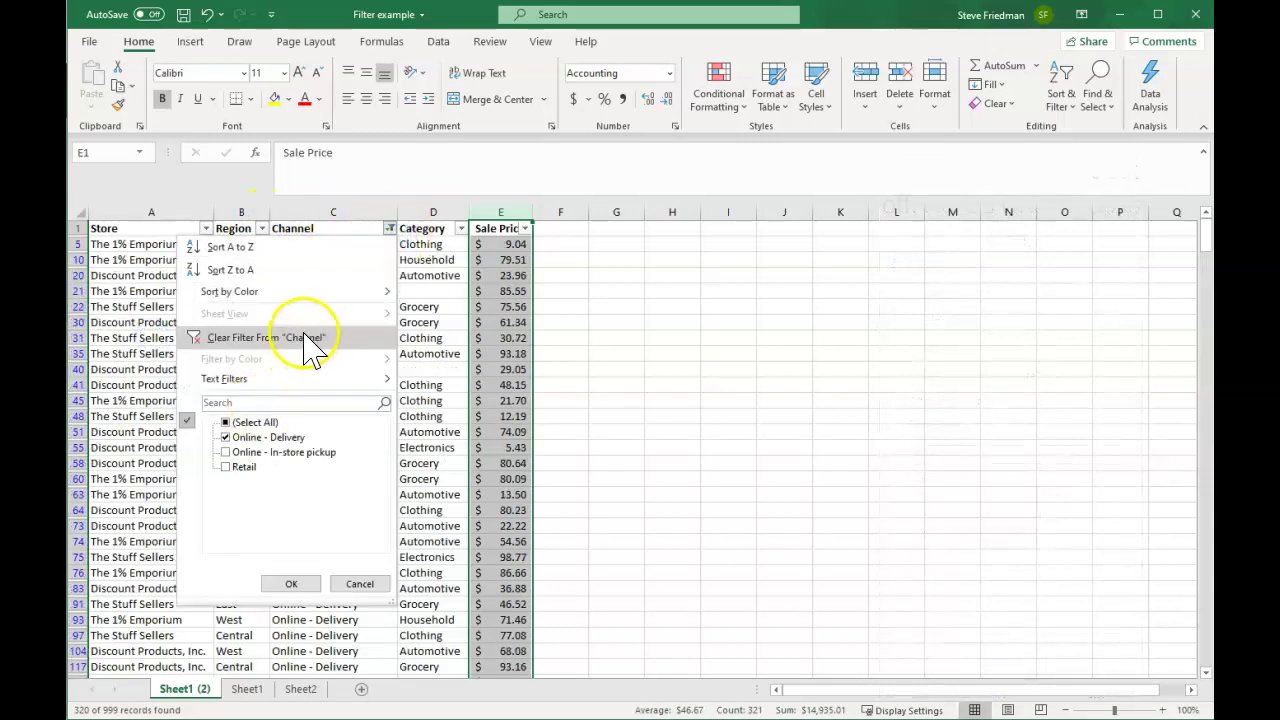
left_click(305, 338)
left_click(455, 292)
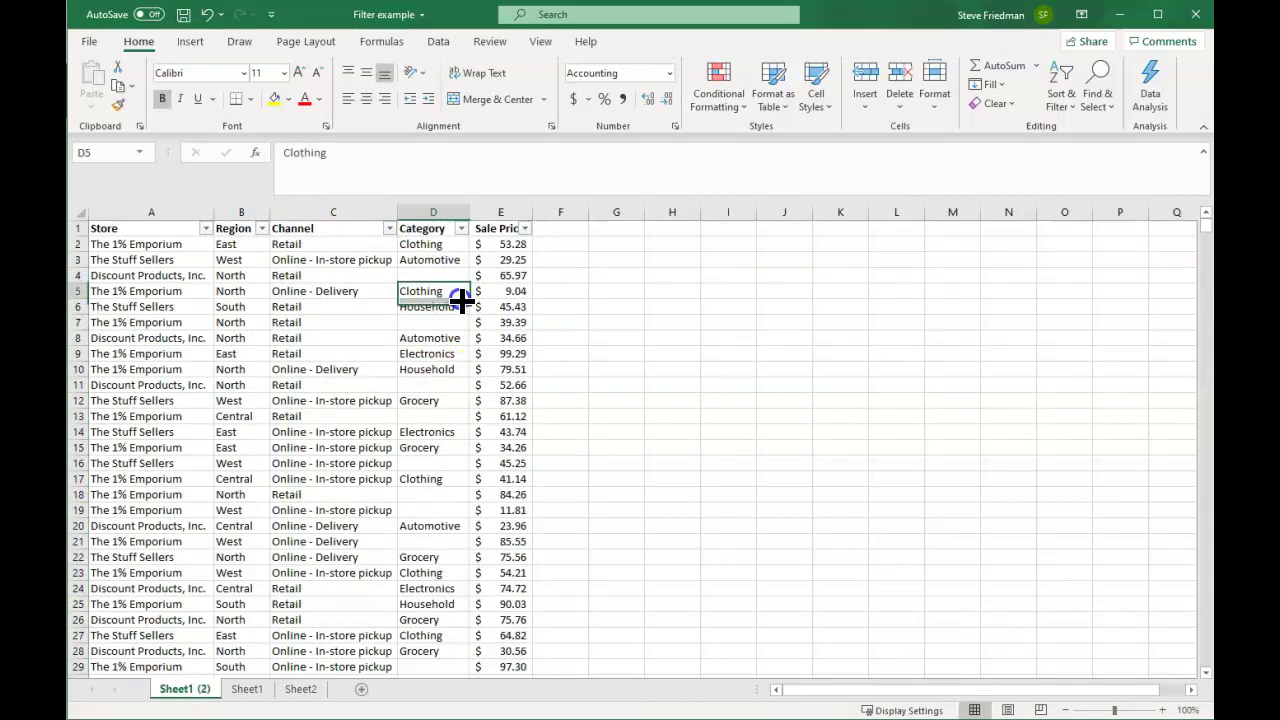
left_click(381, 396)
left_click_drag(381, 396, 335, 410)
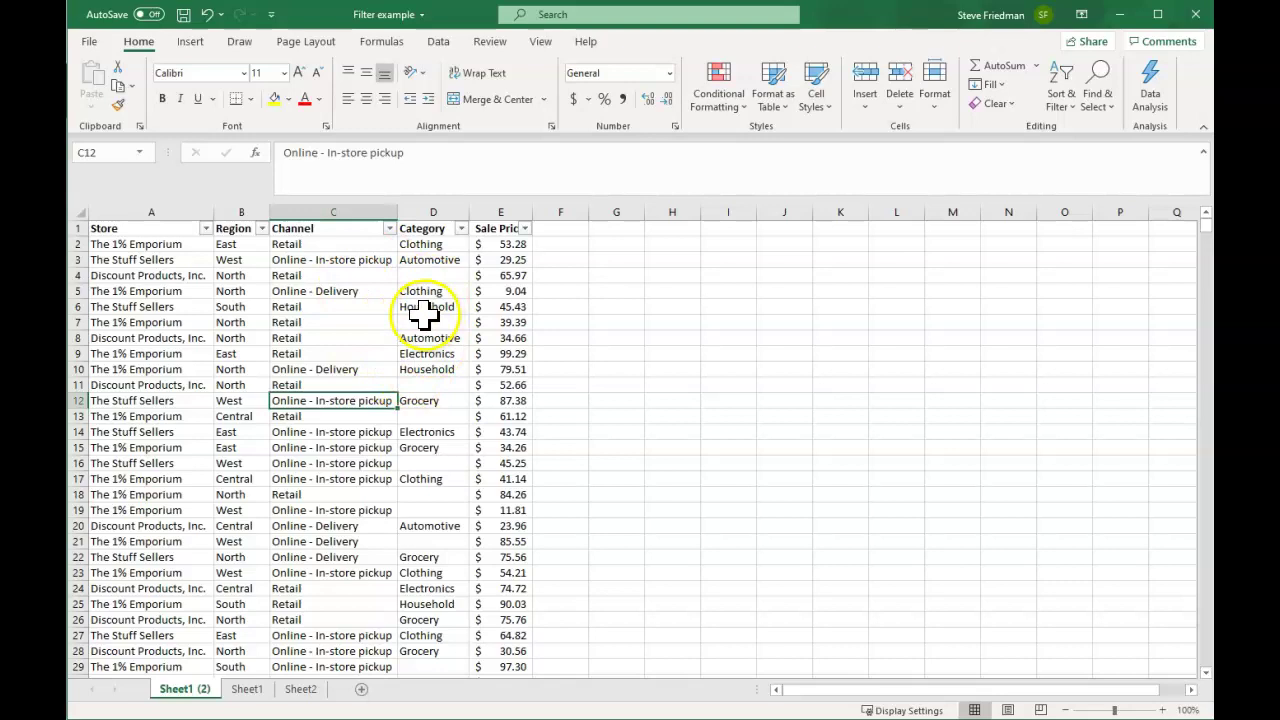
Uncheck Online - Delivery in the Channel filter and read the $33,956.14 Sale Price sum
left_click(390, 229)
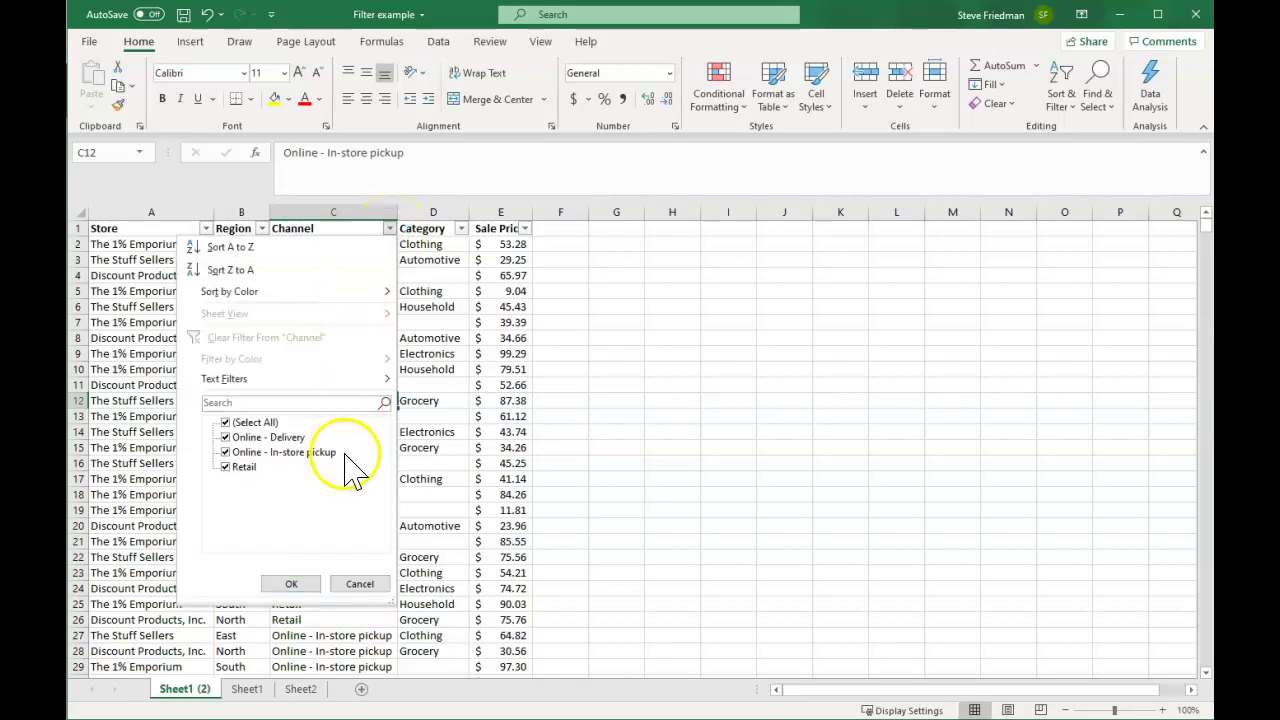
left_click(286, 439)
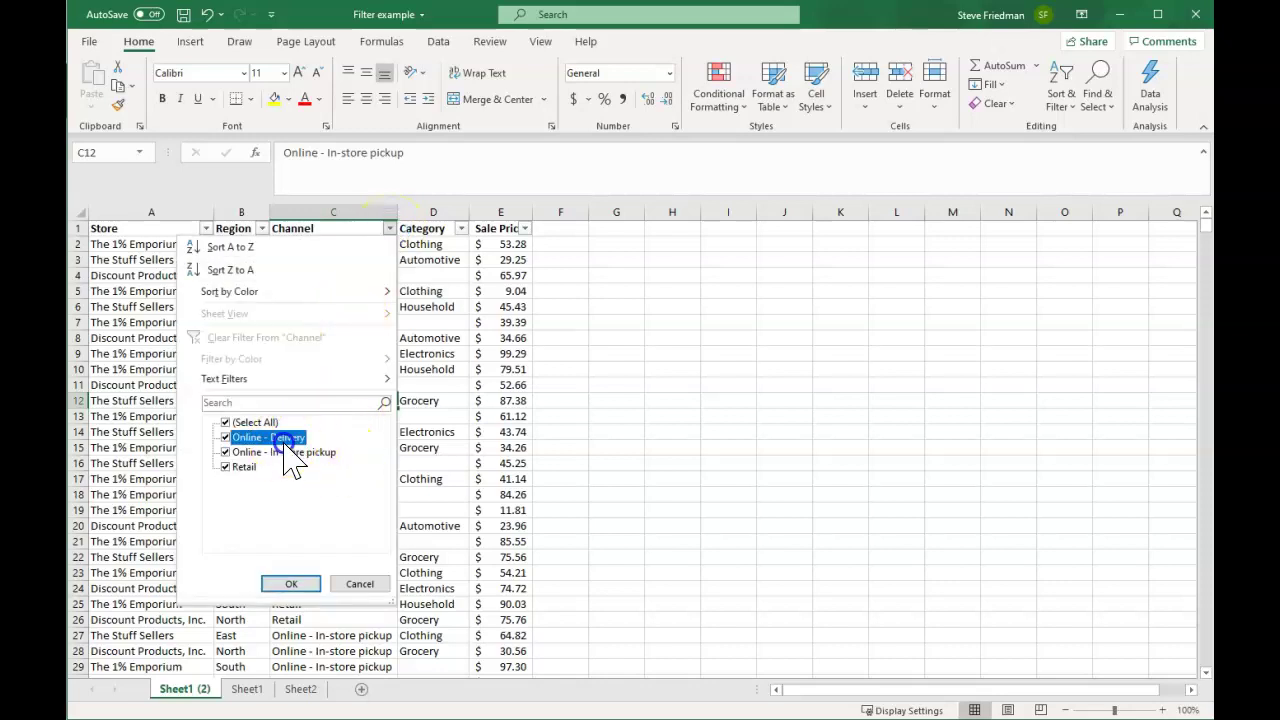
left_click(291, 584)
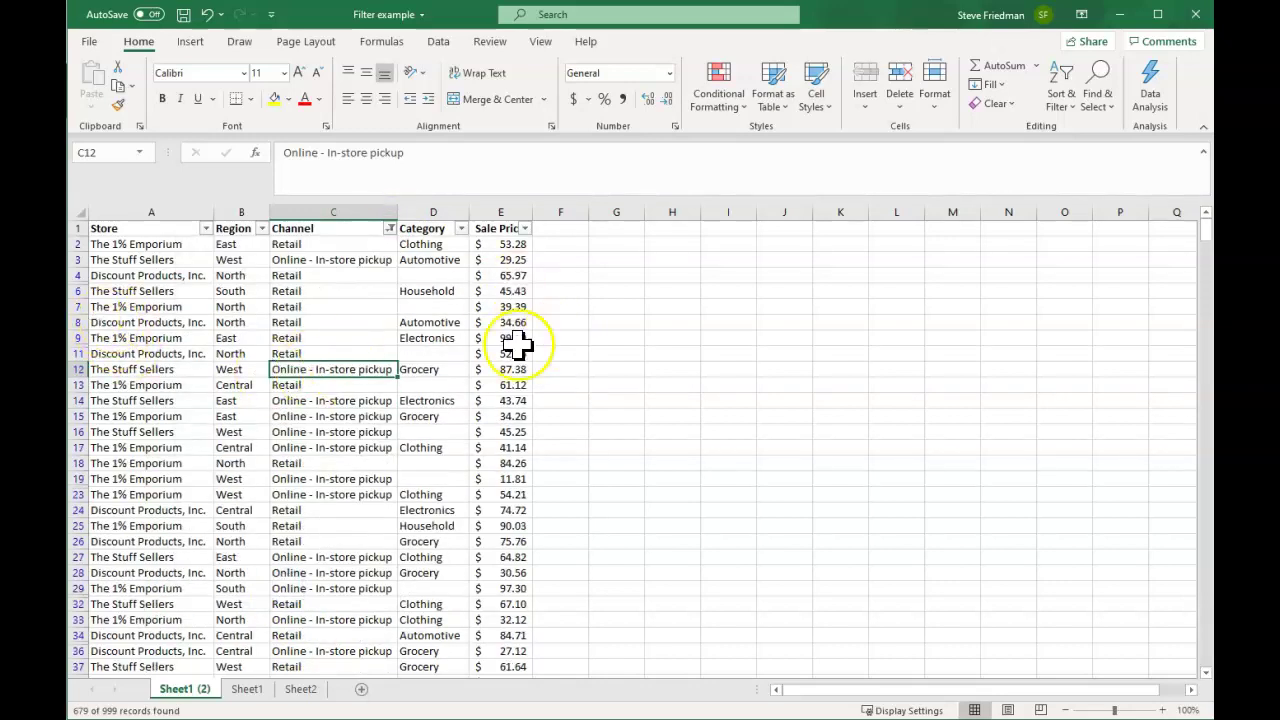
left_click(500, 210)
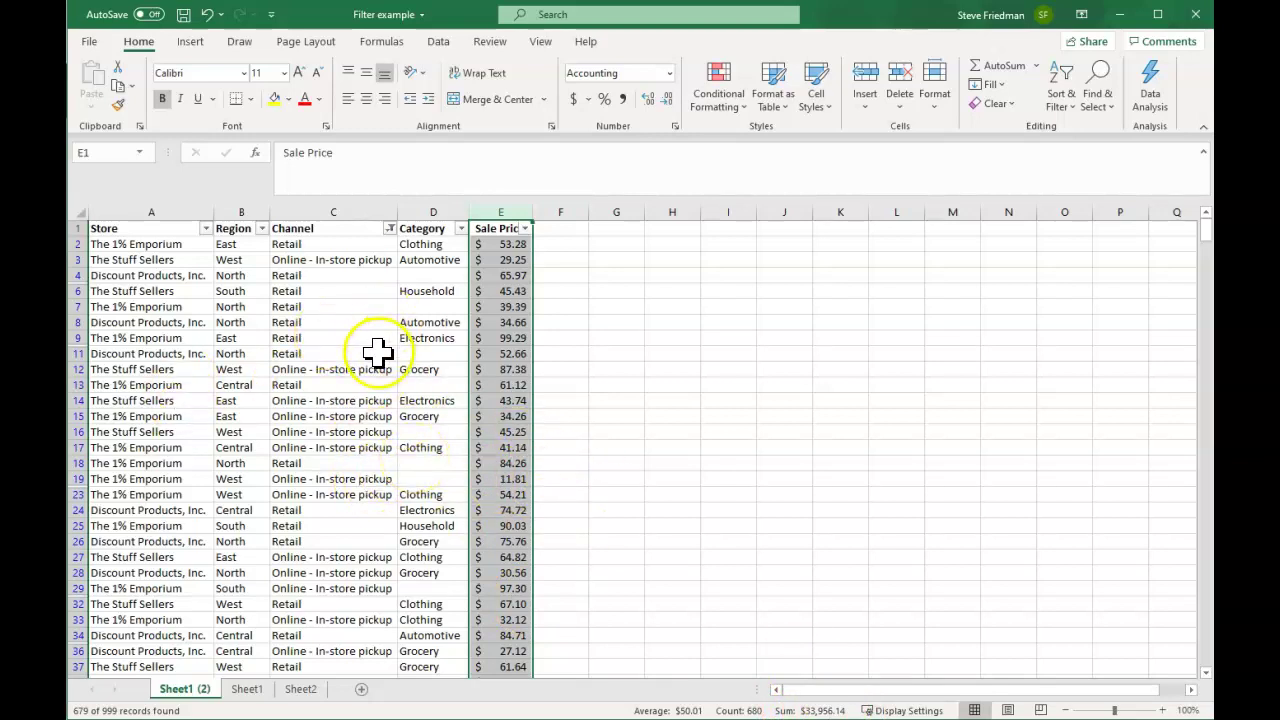
left_click(347, 280)
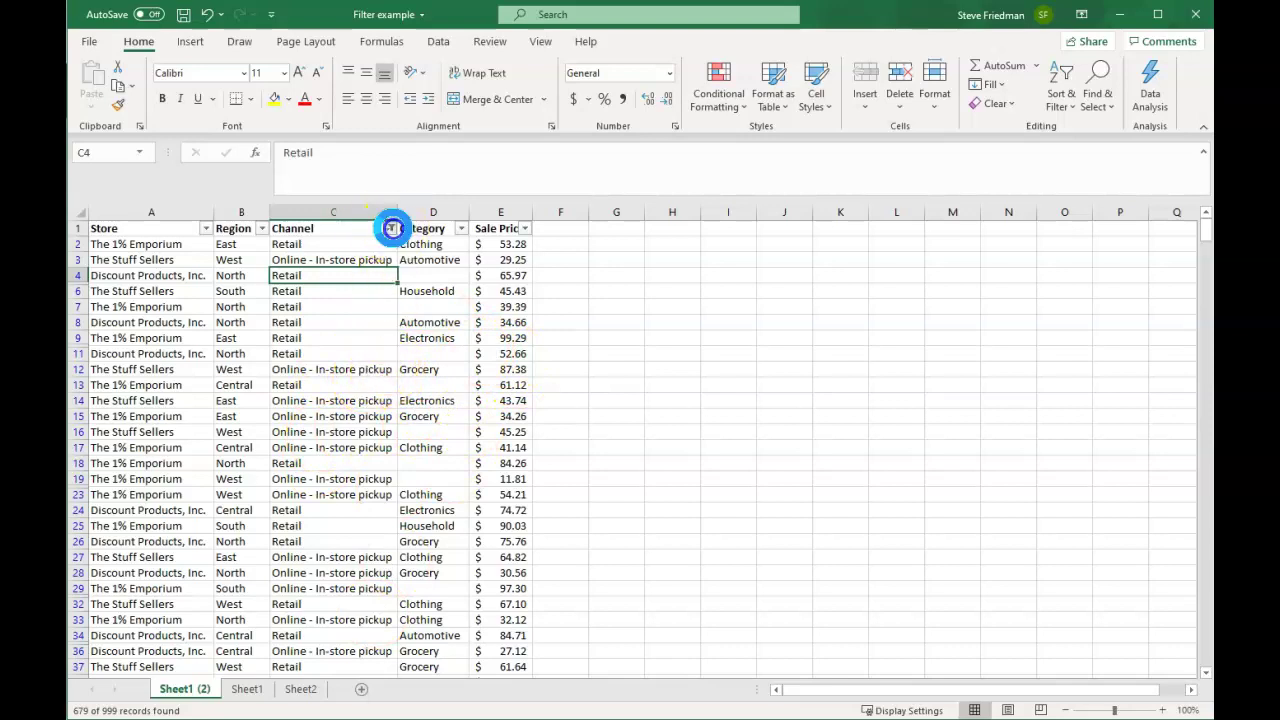
Tick (Select All) in the Channel filter so all channels, including Online - Delivery, show
left_click(389, 228)
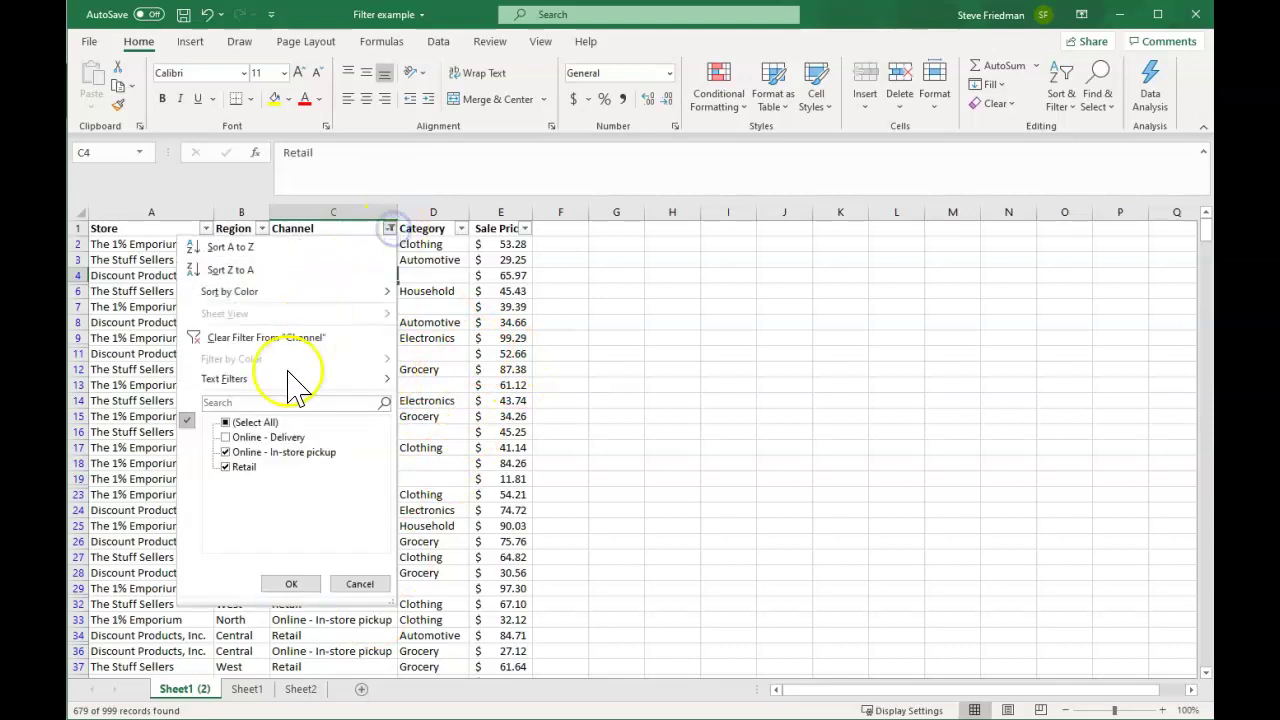
left_click(270, 423)
left_click(293, 584)
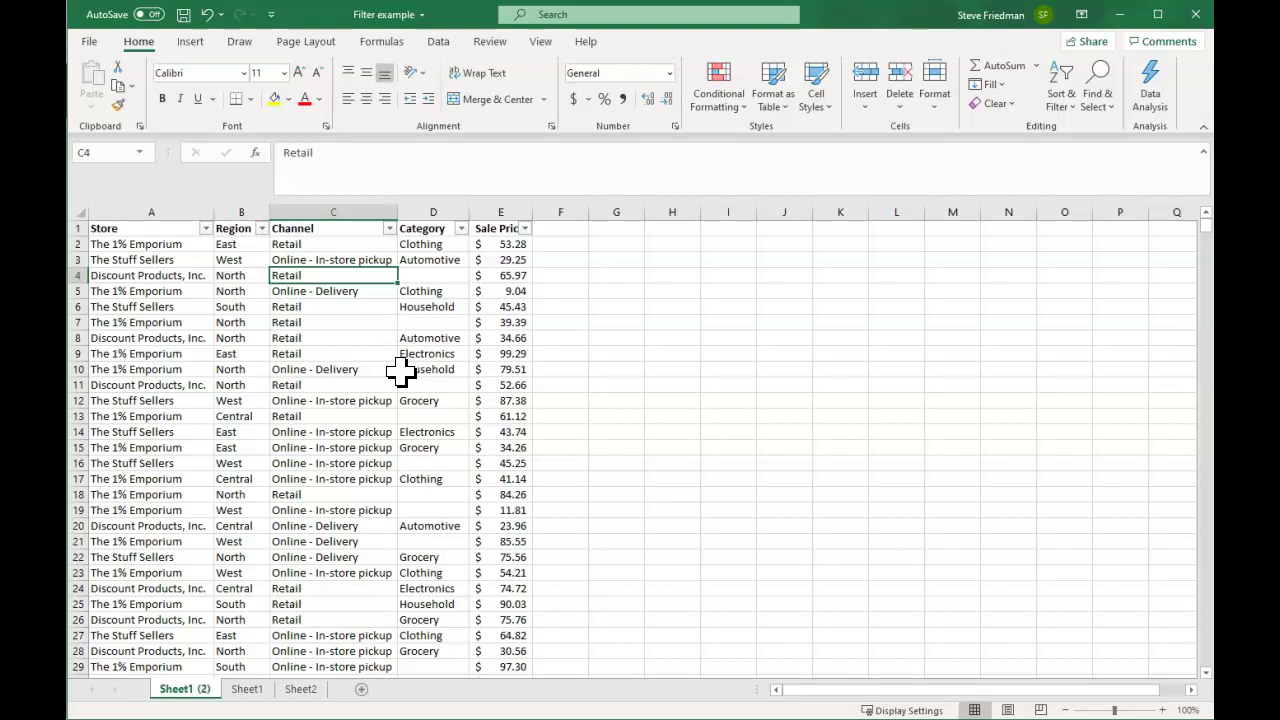
left_click(1068, 80)
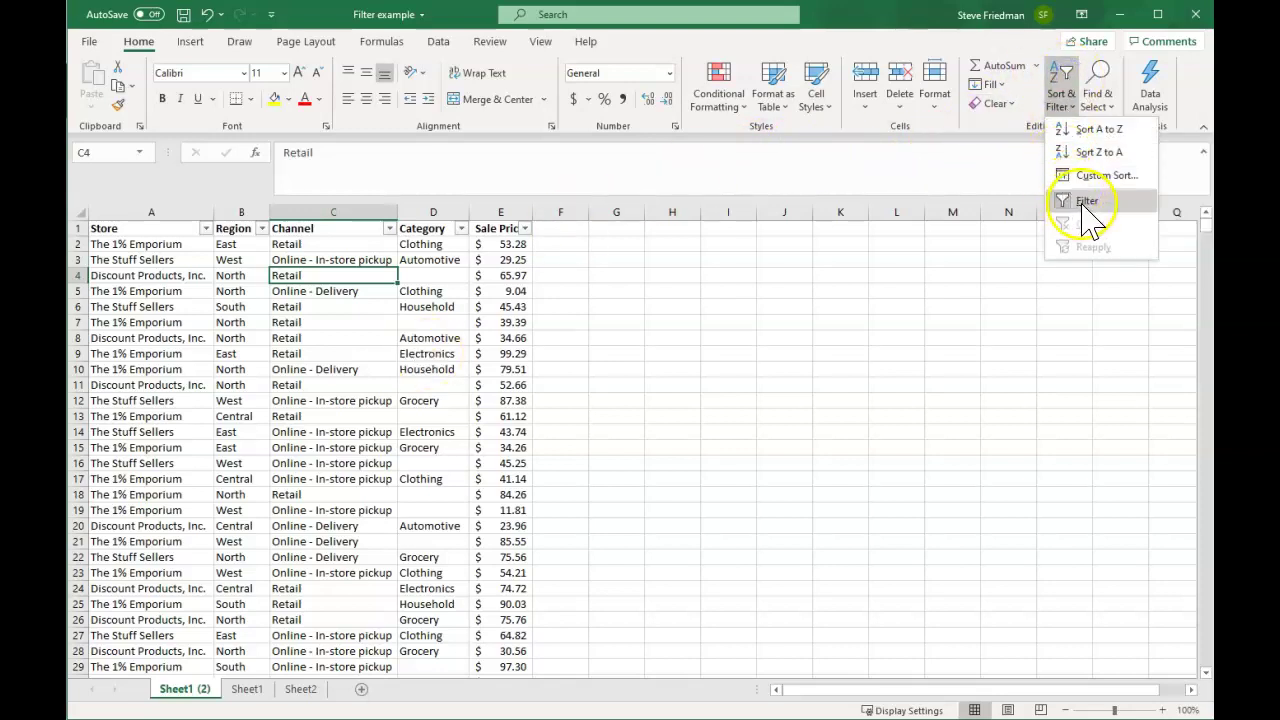
left_click(610, 314)
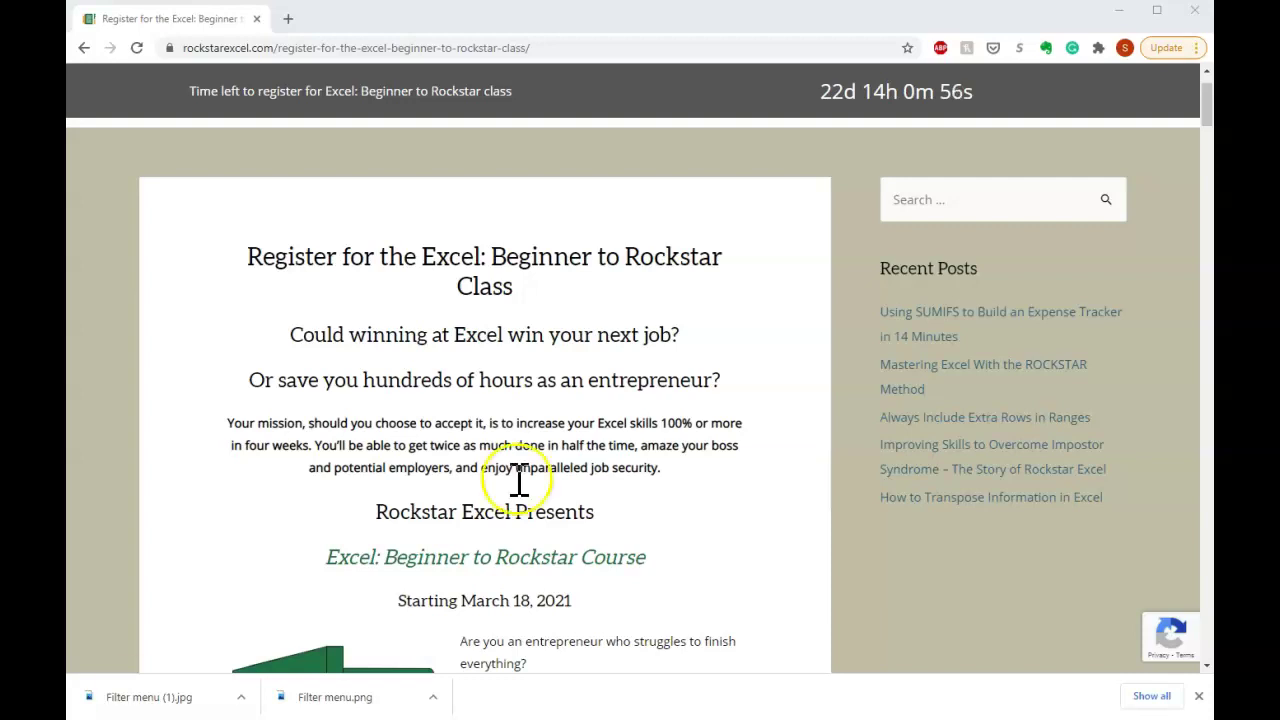
Scroll past the four live Zoom sessions (Mar 18 to Apr 8) to the Free Bonuses heading
scroll(586, 420, "down", 3)
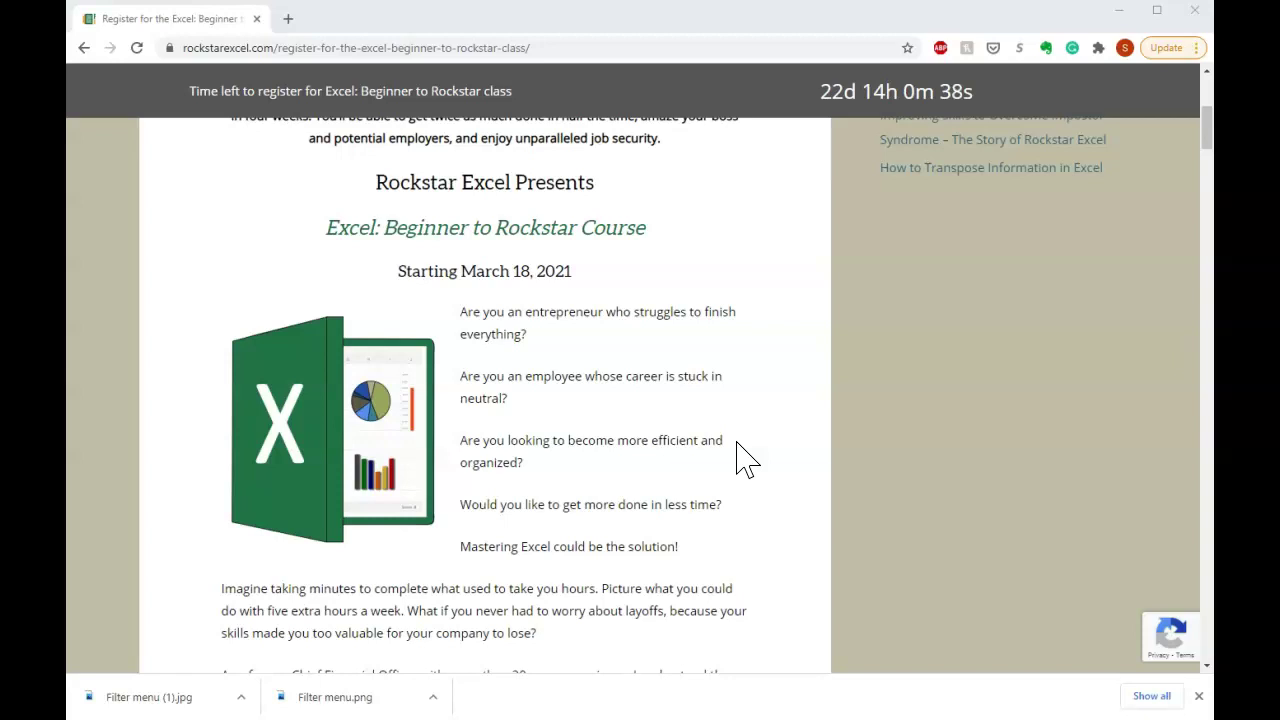
scroll(666, 540, "down", 3)
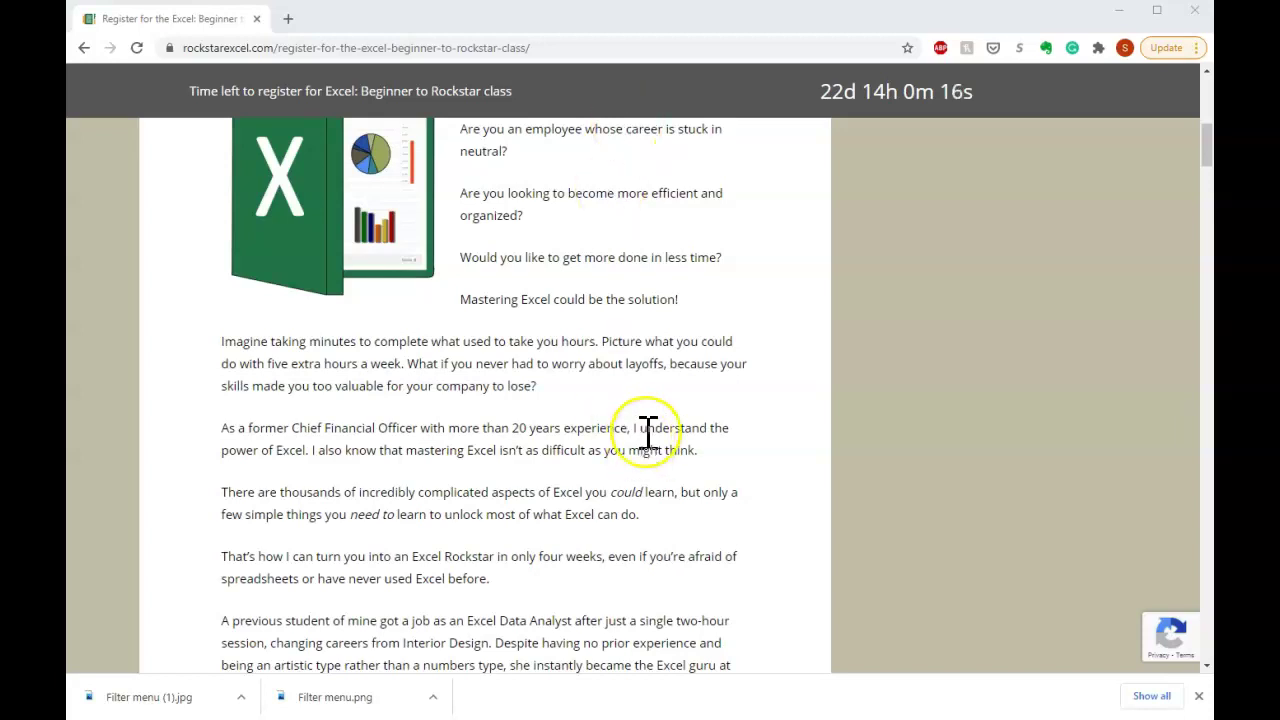
scroll(648, 432, "down", 1)
scroll(648, 432, "down", 3)
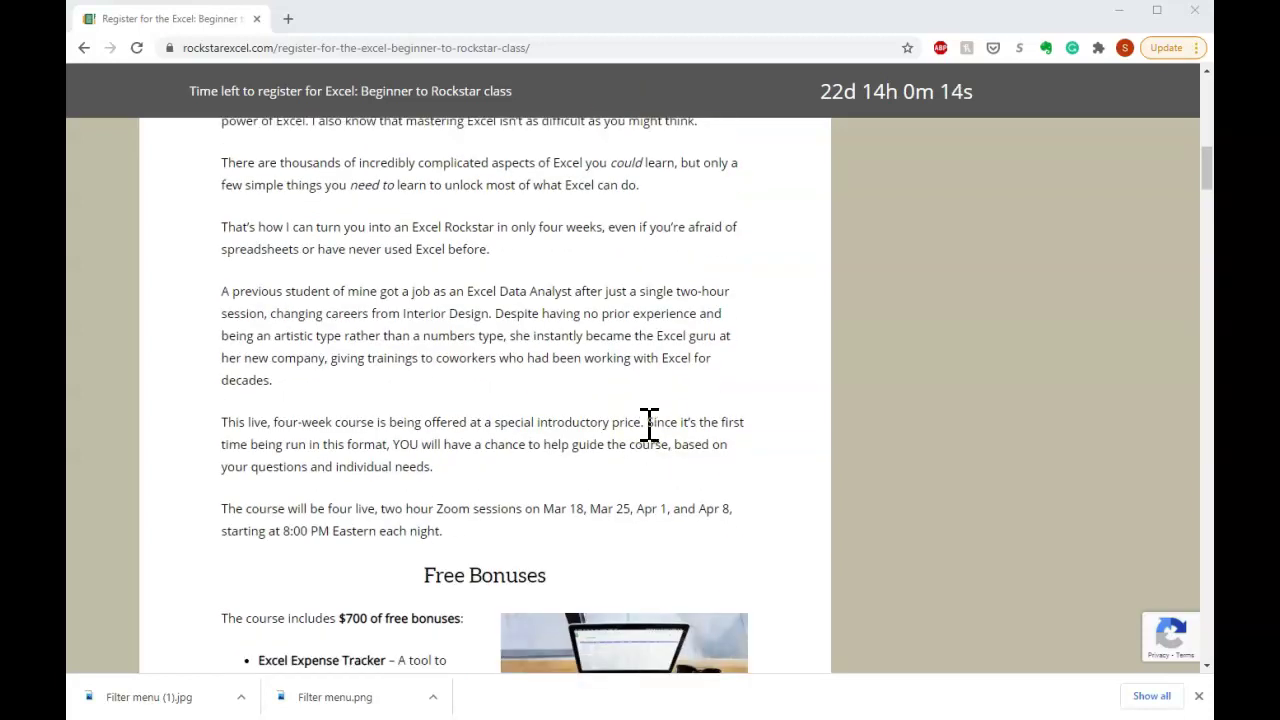
left_click(651, 400)
scroll(654, 412, "down", 2)
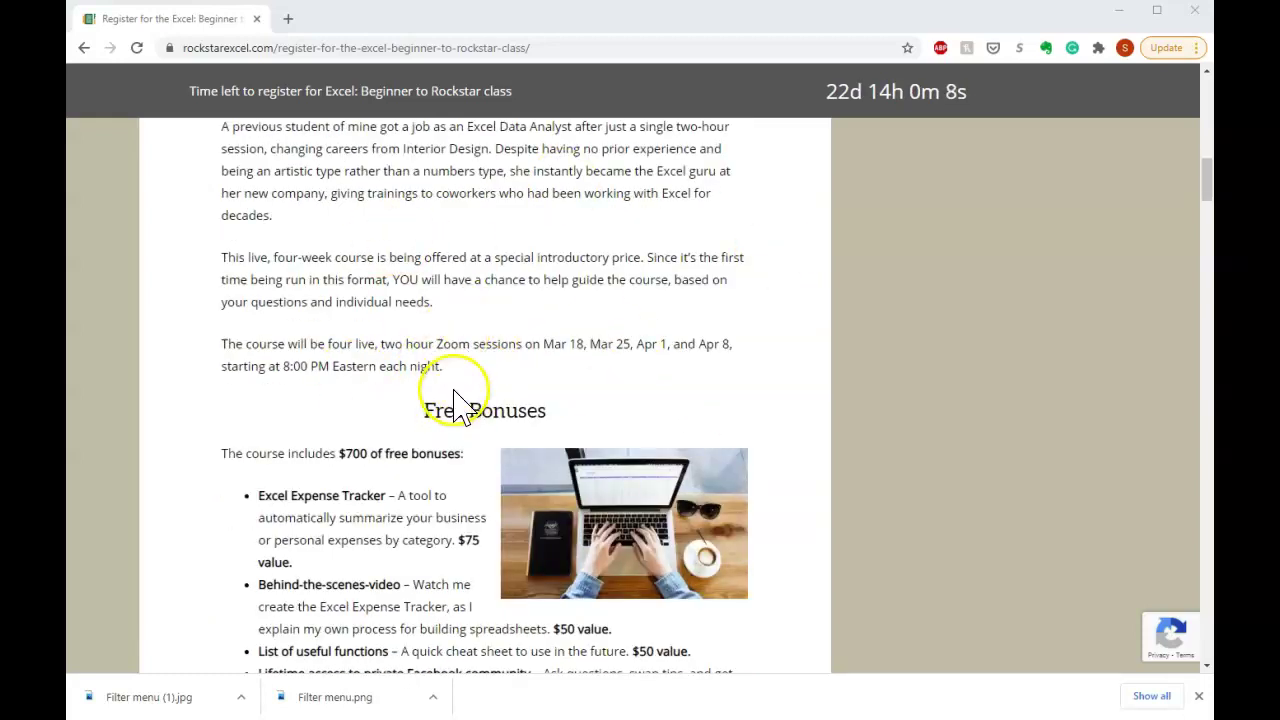
scroll(457, 371, "down", 1)
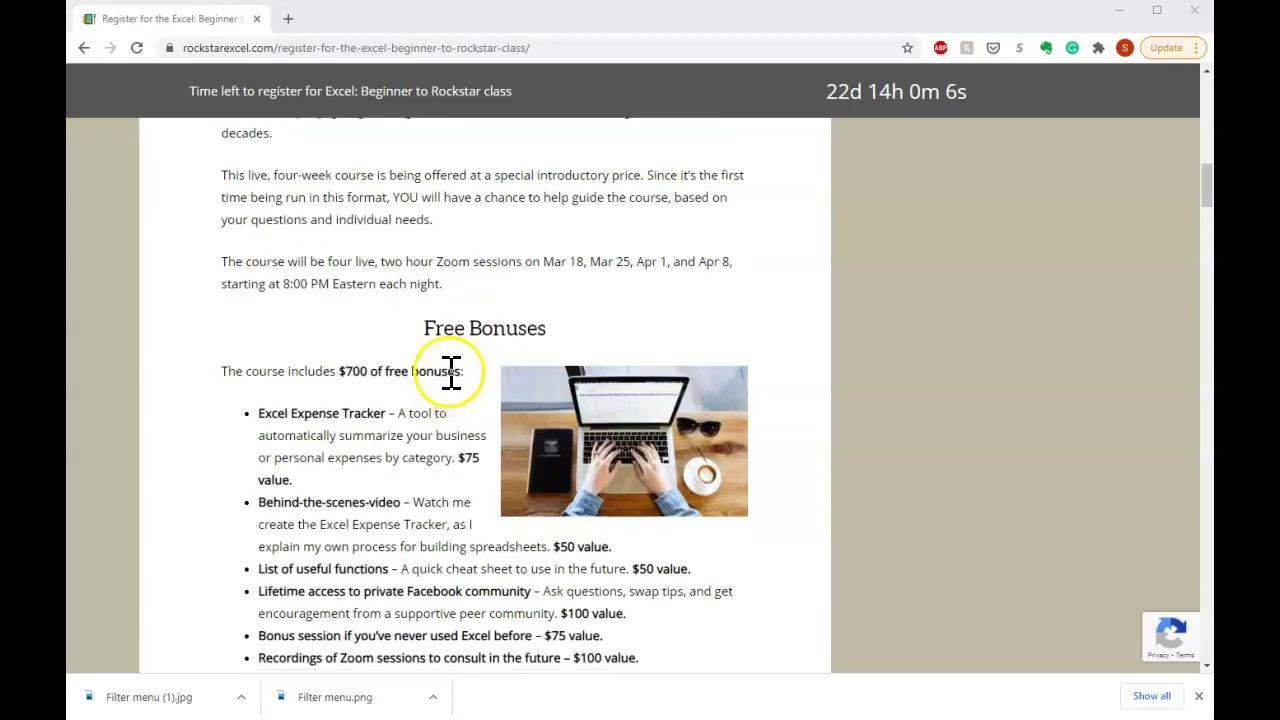
Scroll past the $700 bonus list and Satisfaction Guaranteed to the tax-deductible note
scroll(440, 385, "down", 2)
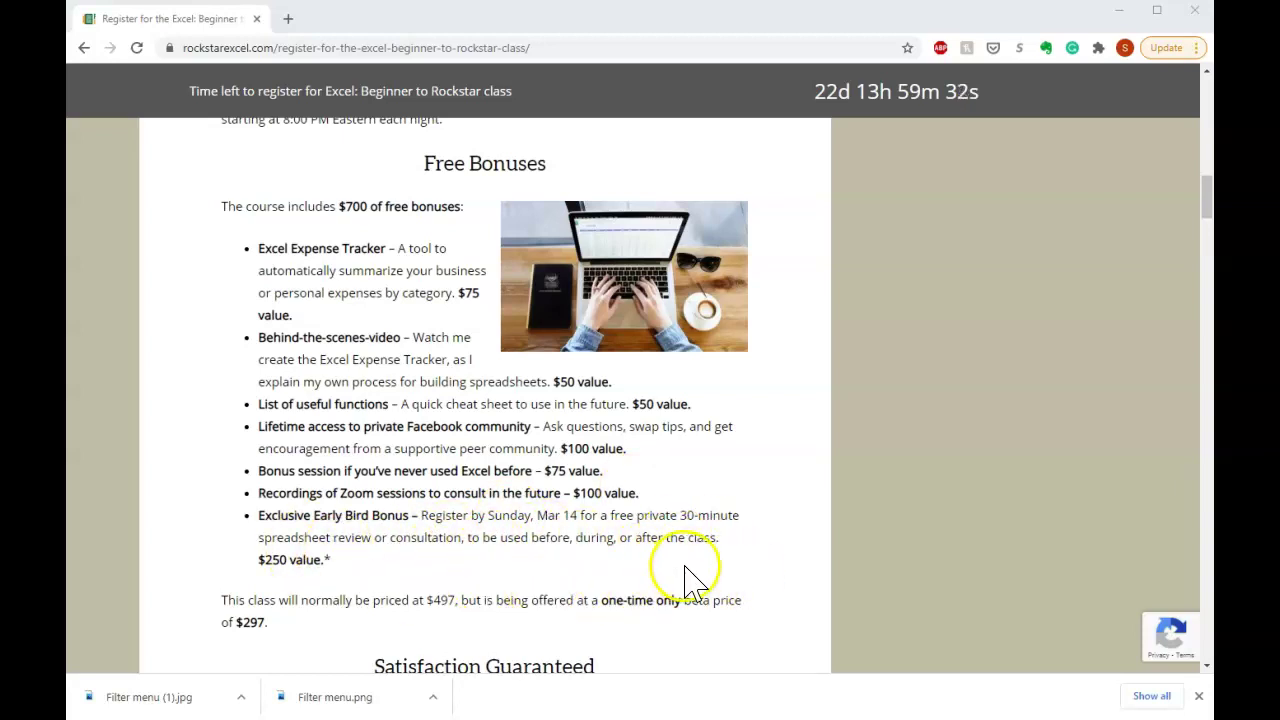
scroll(686, 571, "down", 2)
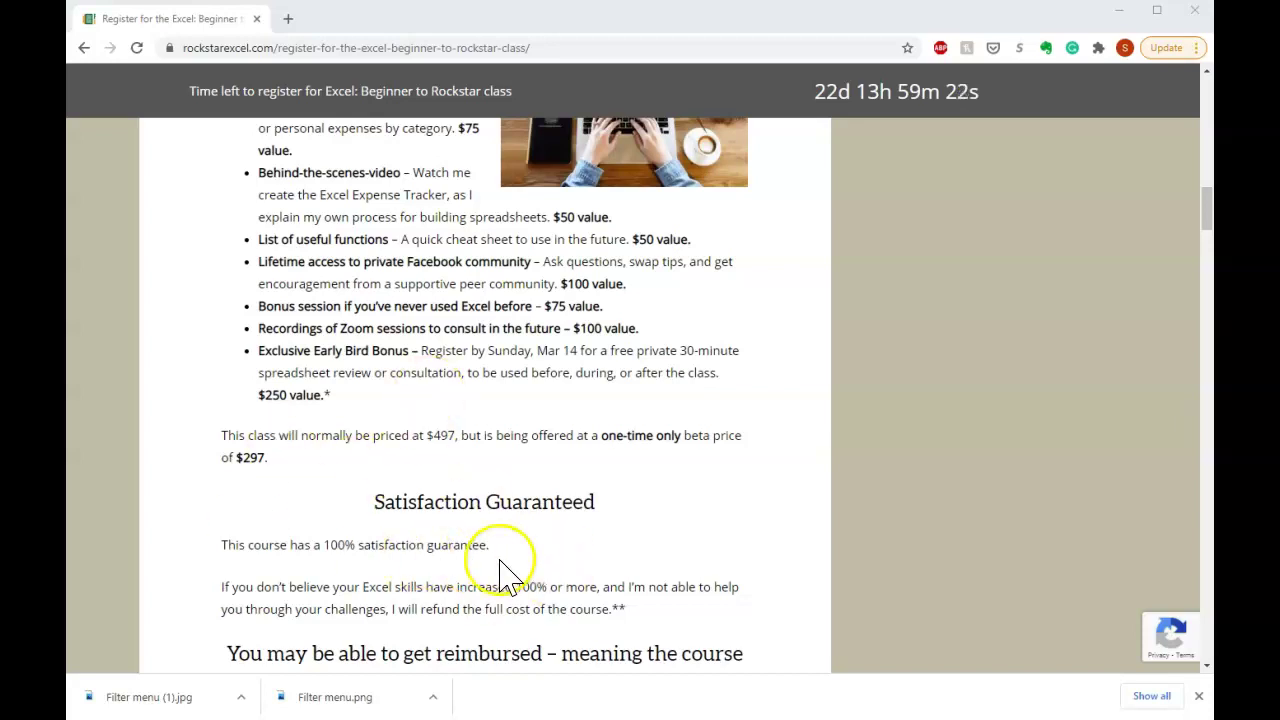
scroll(503, 575, "down", 1)
scroll(503, 575, "down", 1)
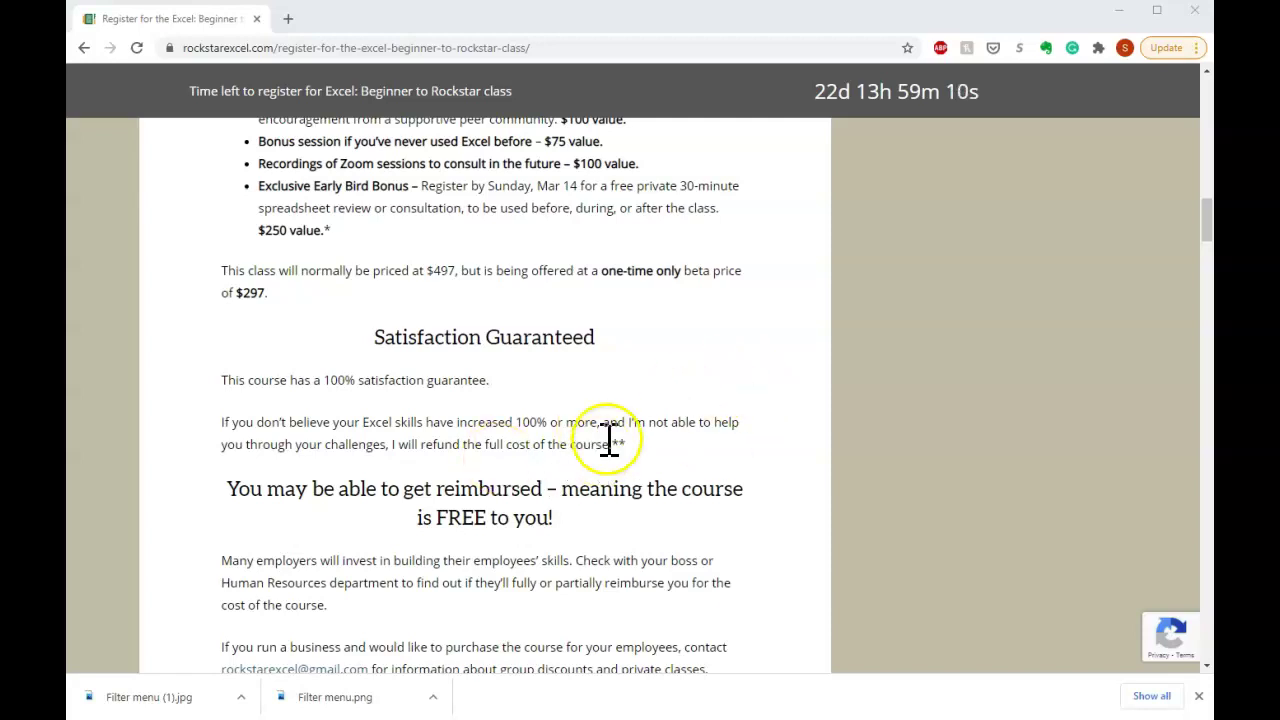
scroll(609, 441, "down", 1)
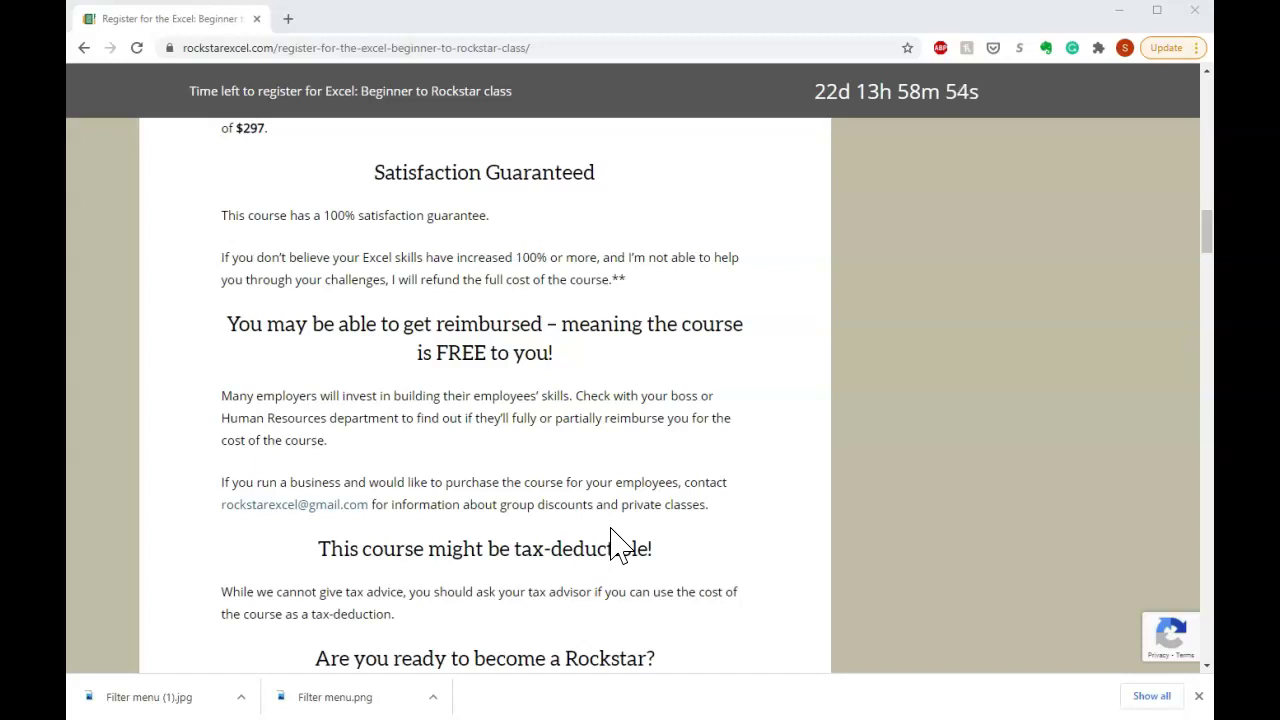
Scroll through the weekly modules and Buy Now offer down to the Questions heading
scroll(620, 535, "down", 3)
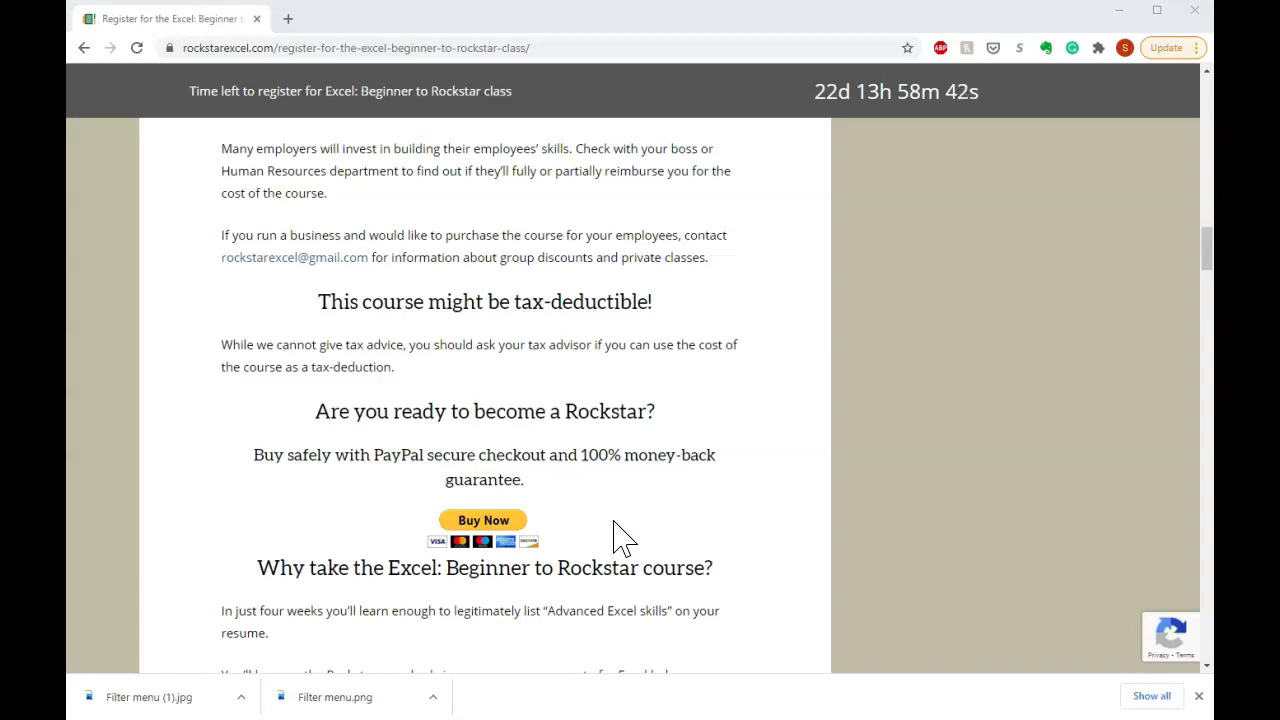
scroll(500, 490, "down", 2)
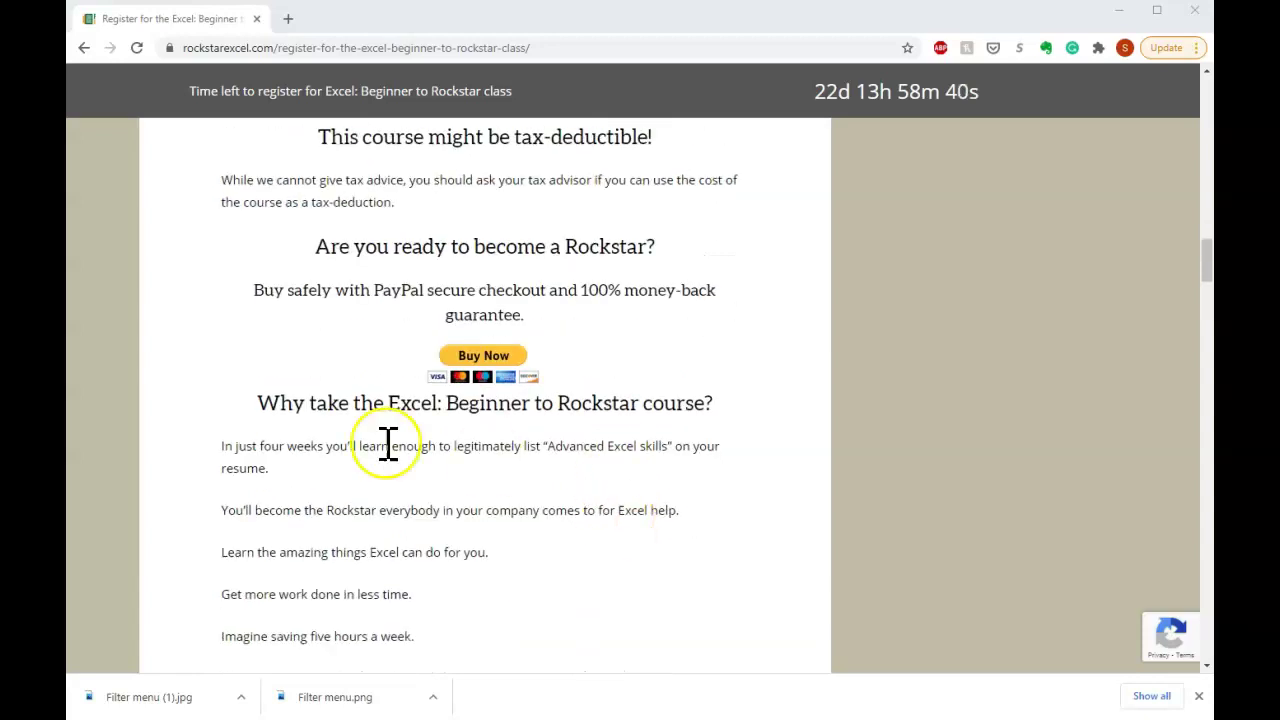
scroll(520, 563, "down", 2)
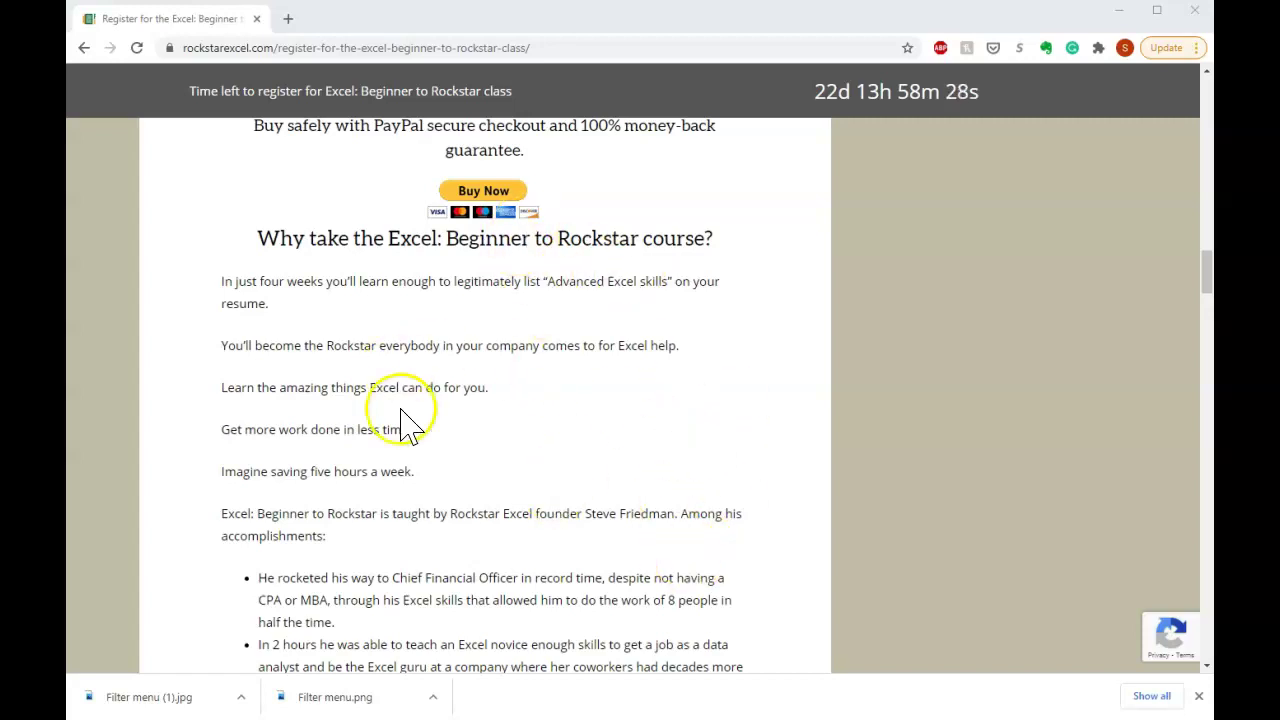
scroll(440, 476, "down", 2)
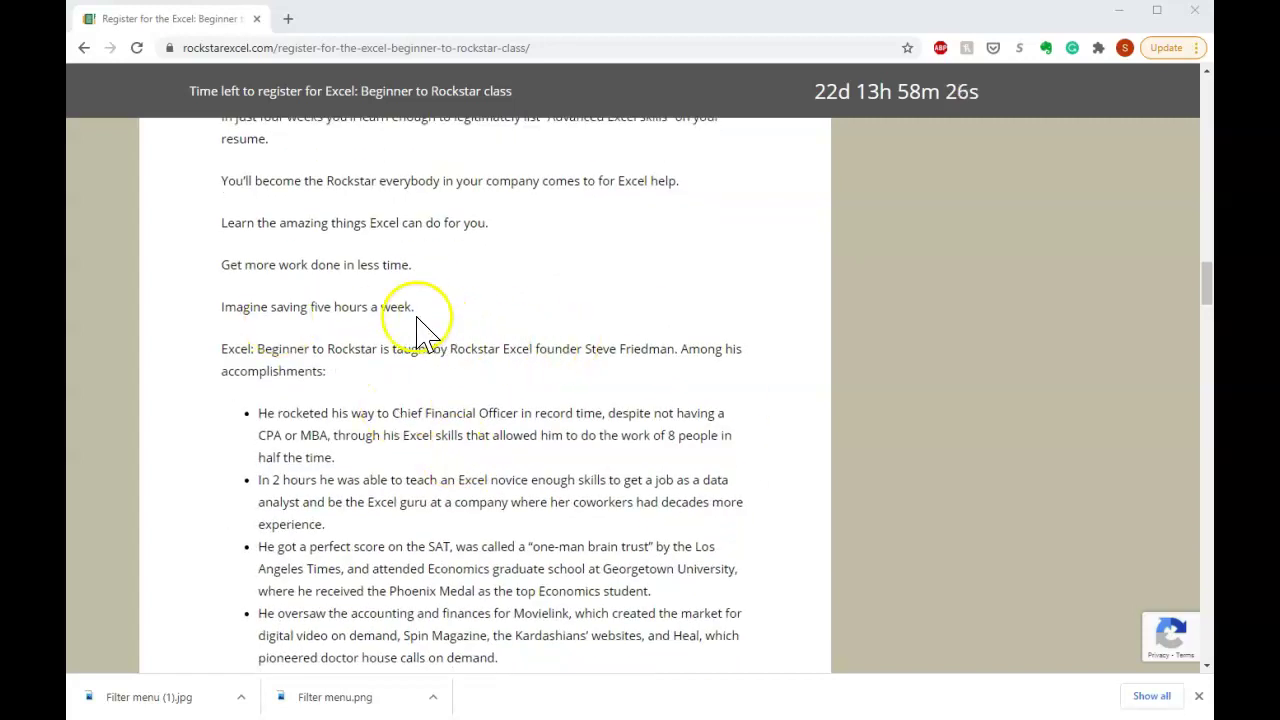
scroll(543, 345, "down", 3)
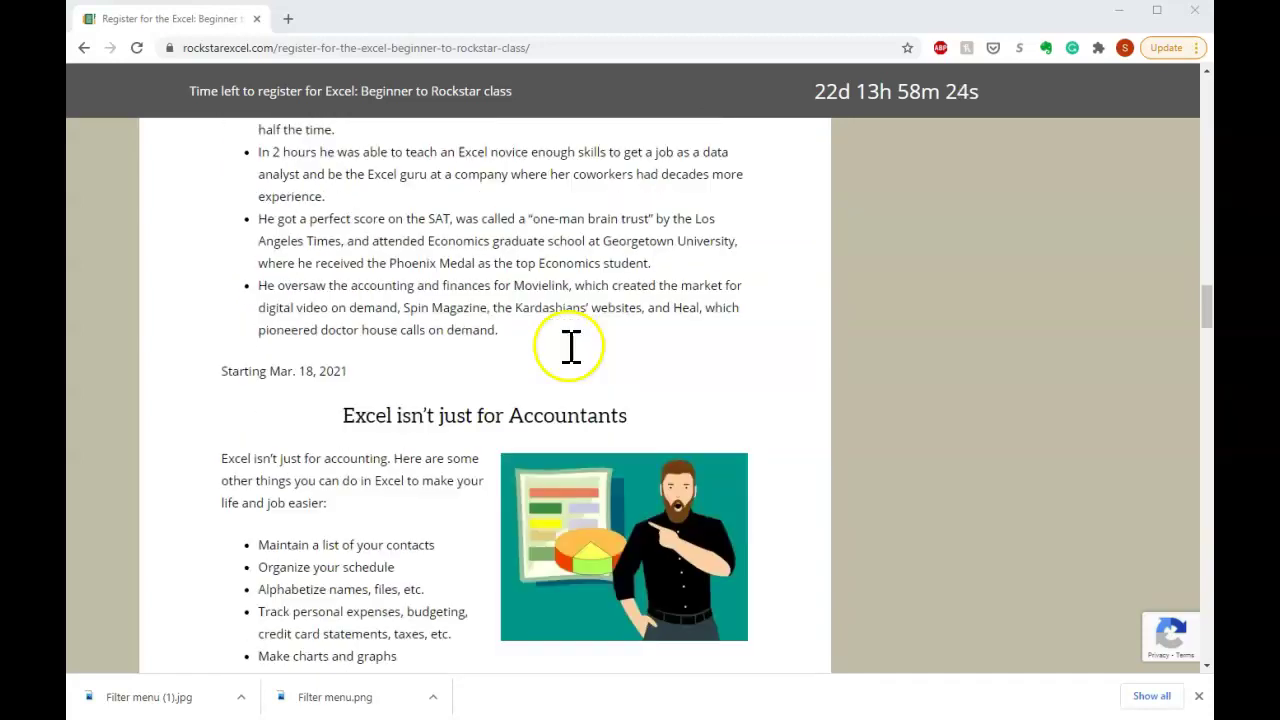
scroll(509, 334, "down", 3)
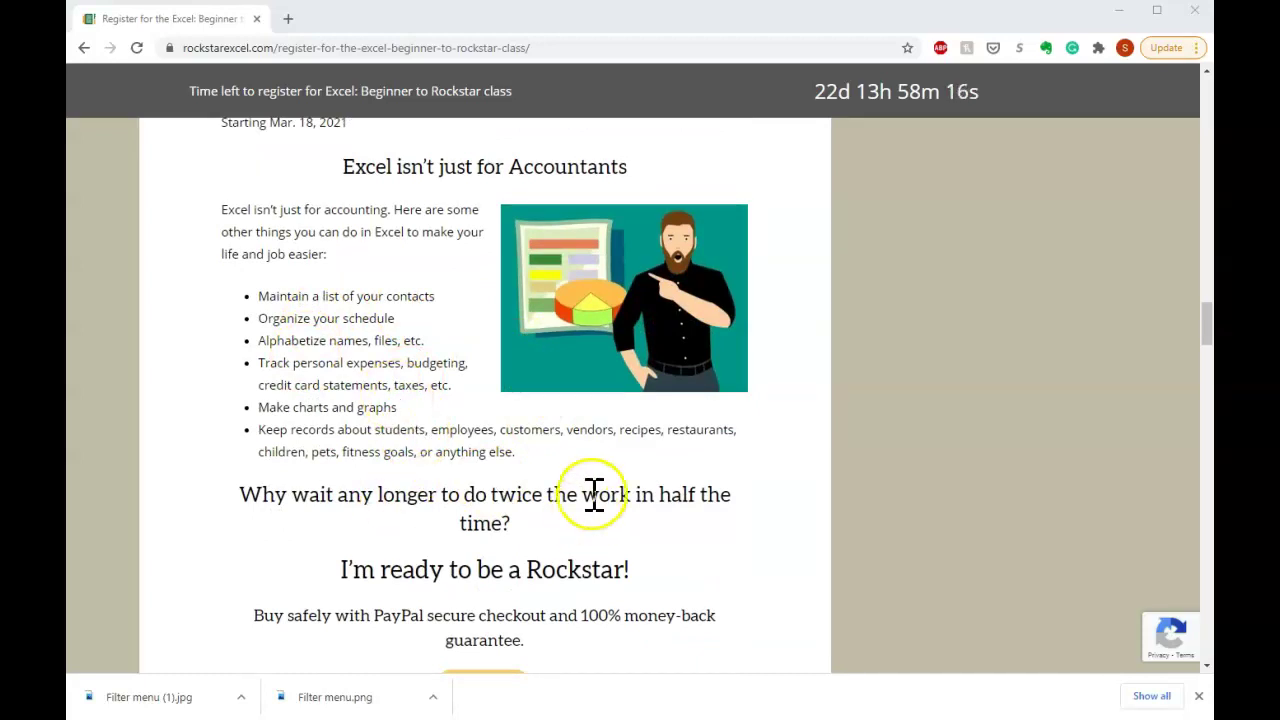
scroll(594, 497, "down", 3)
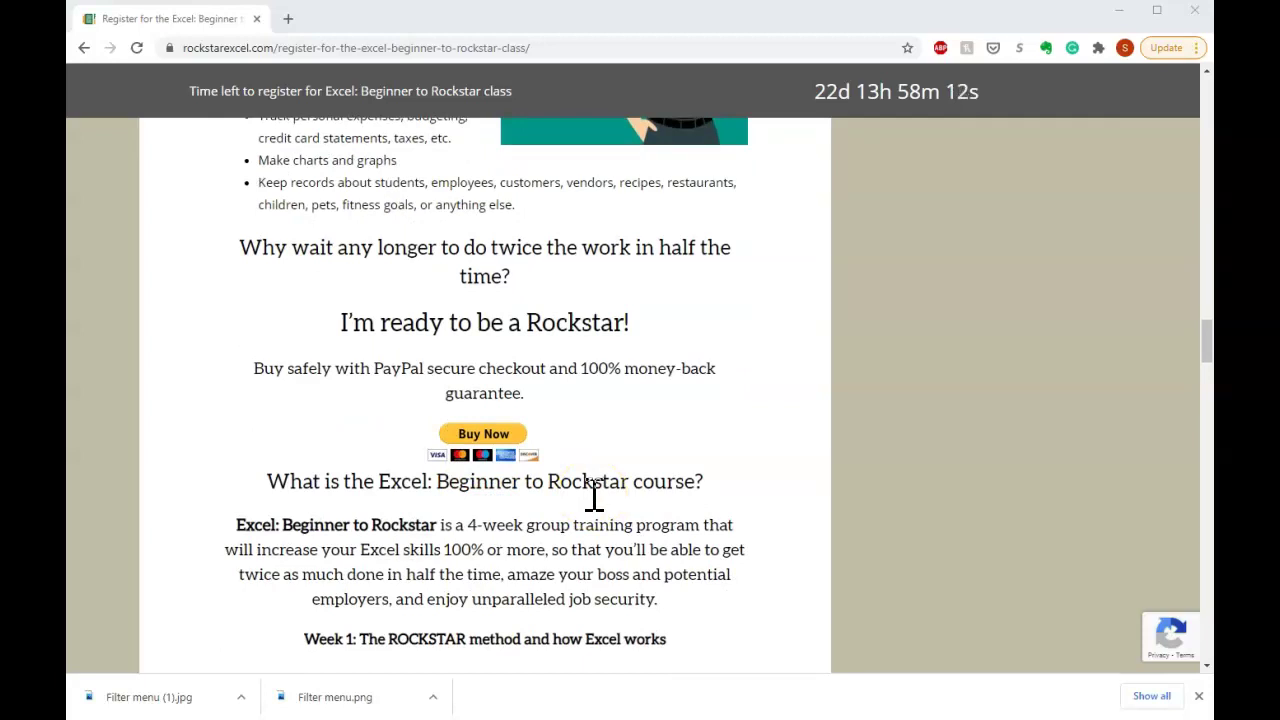
scroll(600, 510, "down", 3)
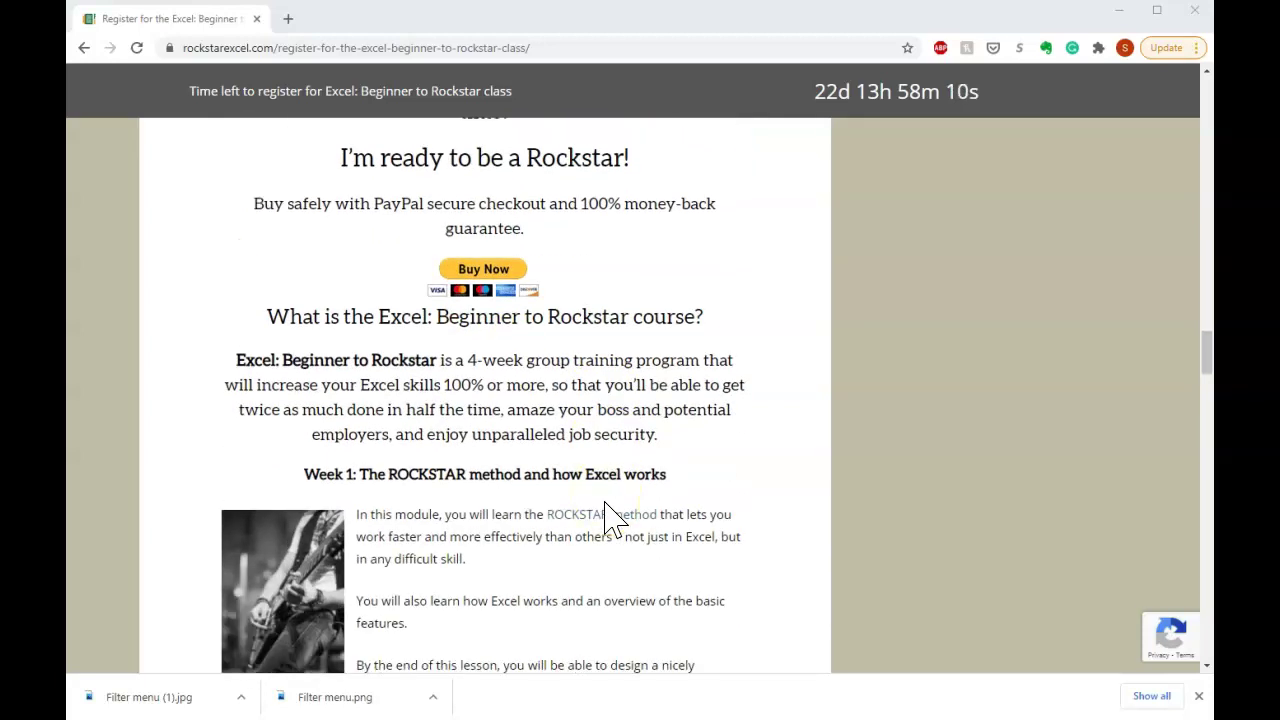
scroll(600, 390, "down", 5)
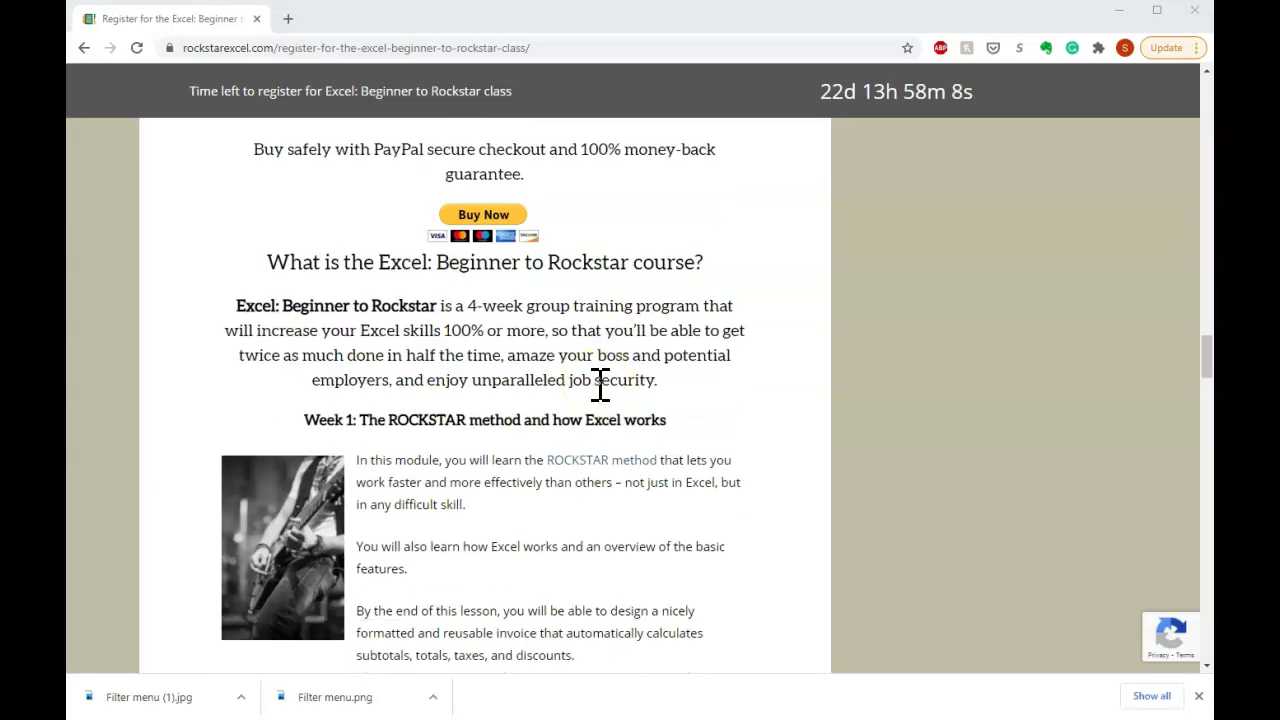
scroll(605, 405, "down", 6)
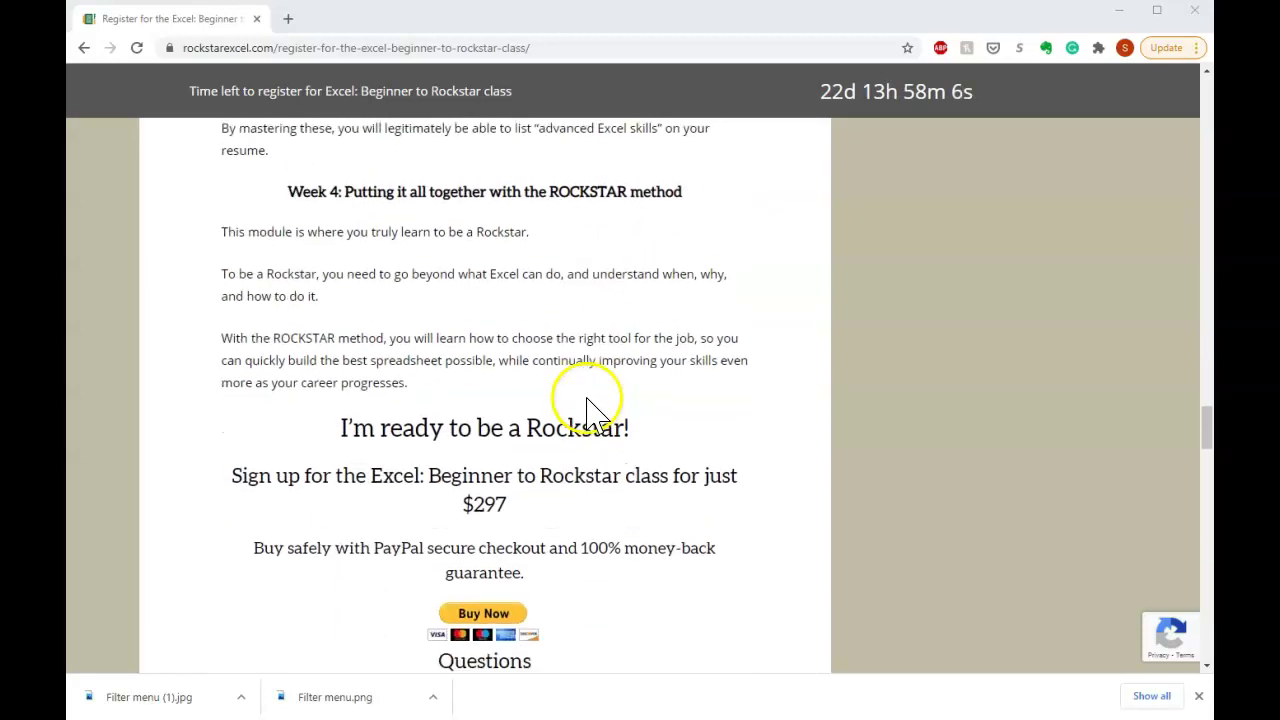
scroll(590, 405, "down", 4)
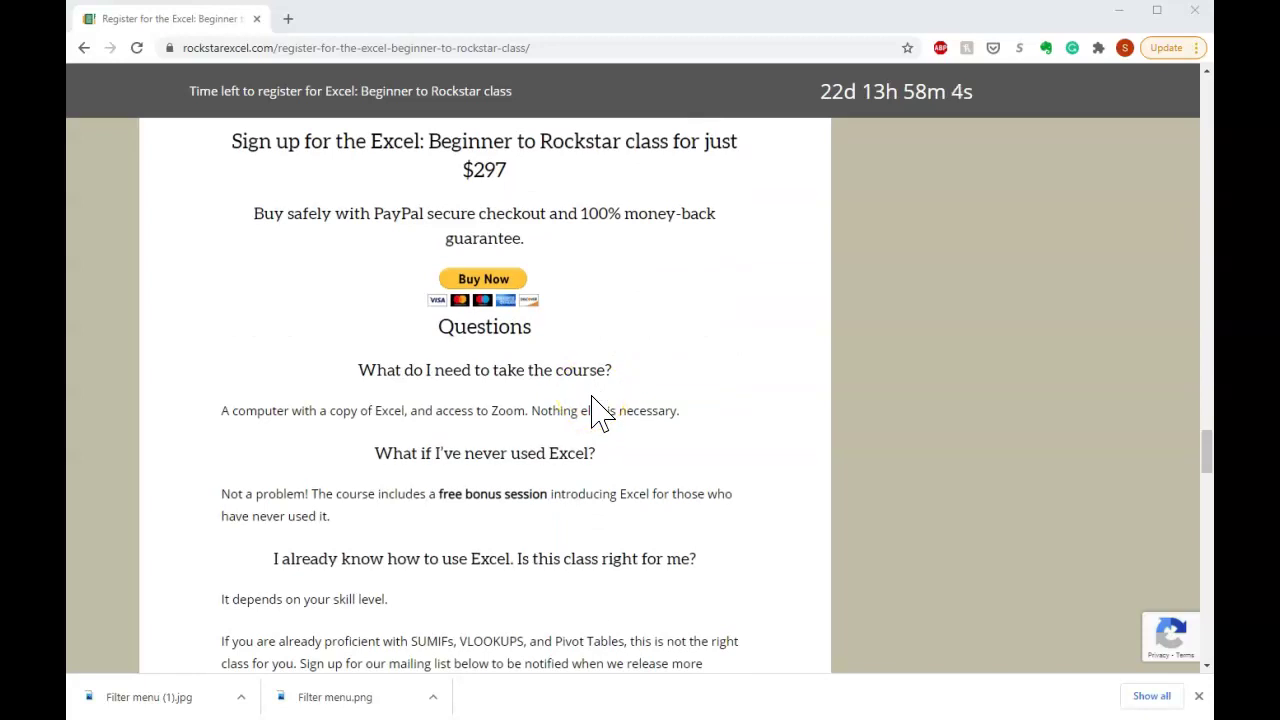